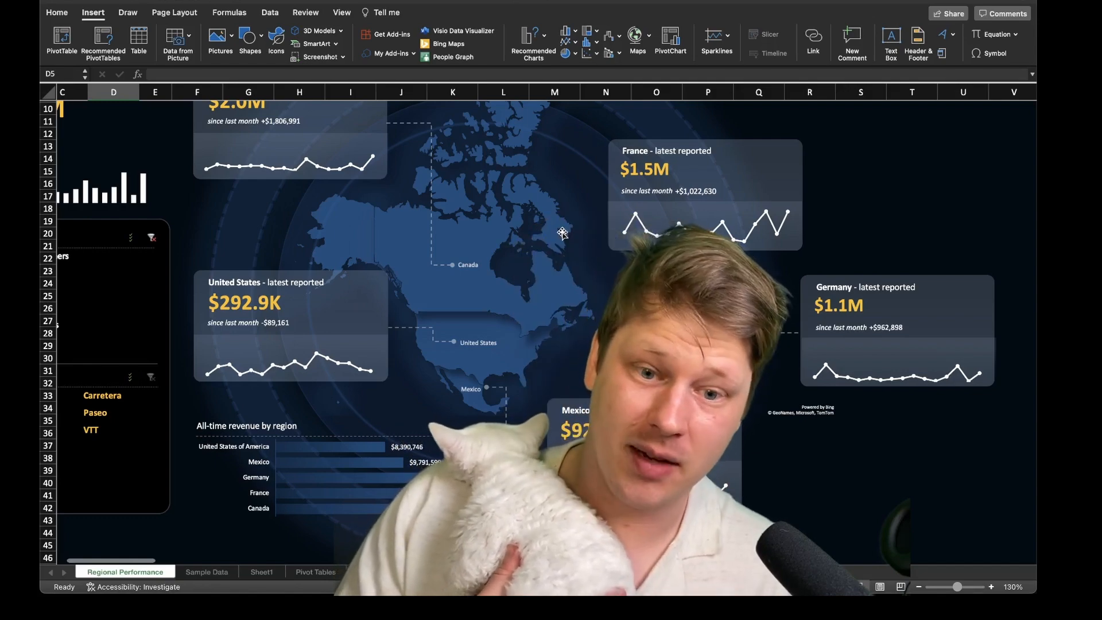
# - Look over the regional performance map dashboard and the US technology sales dashboards
pyautogui.scroll(-6, 552, 235)
pyautogui.hscroll(3, 551, 236)
pyautogui.hscroll(-6, 545, 238)
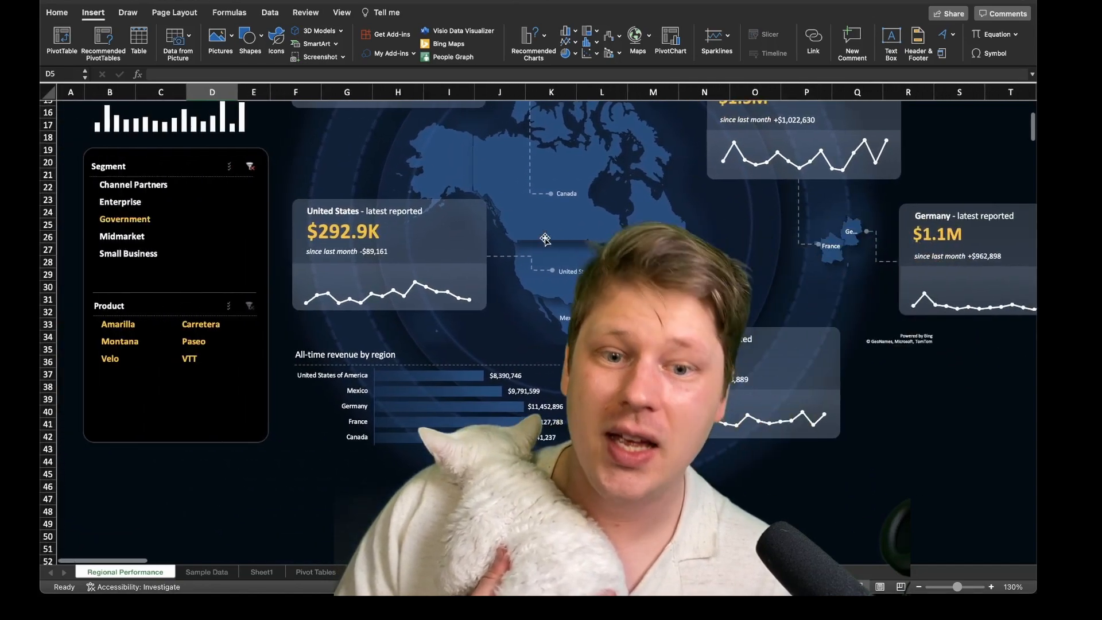
pyautogui.scroll(5, 546, 238)
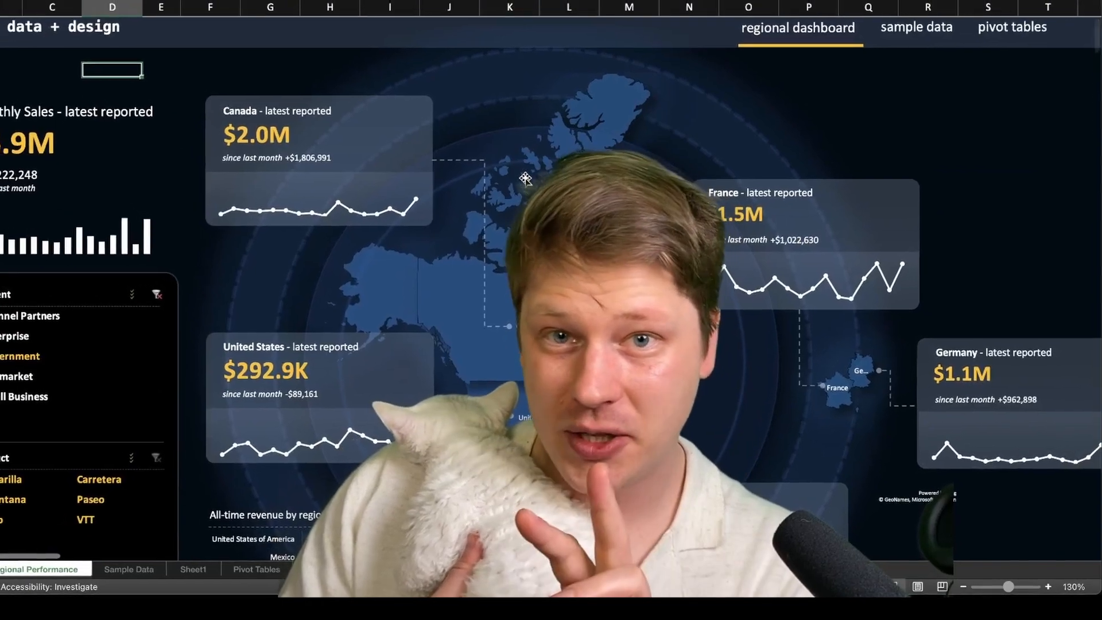
pyautogui.scroll(-1, 525, 178)
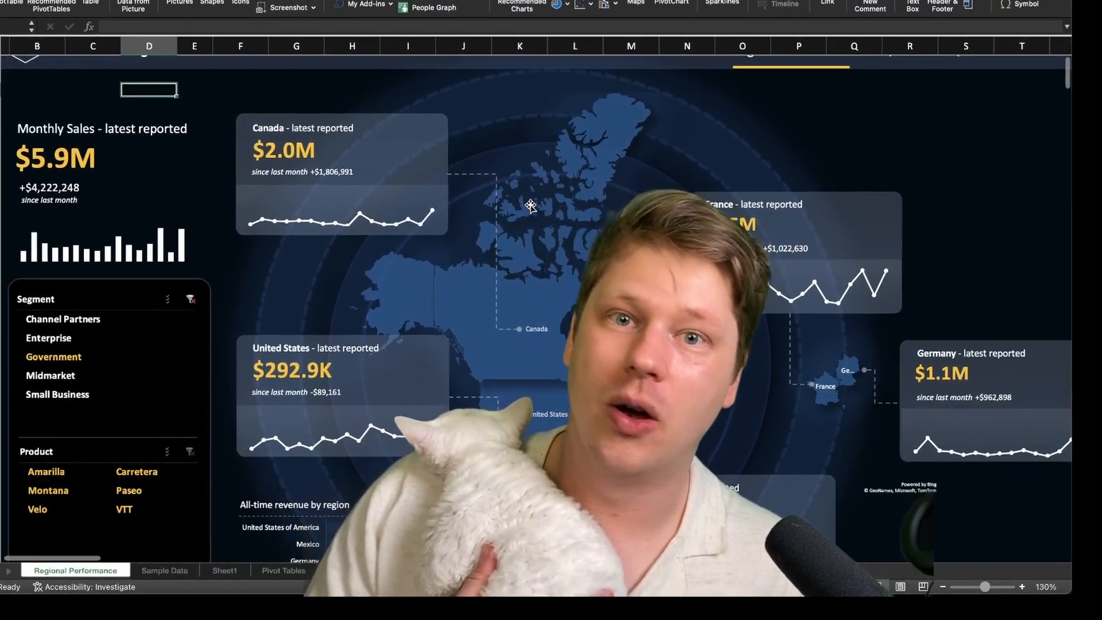
pyautogui.scroll(-5, 523, 211)
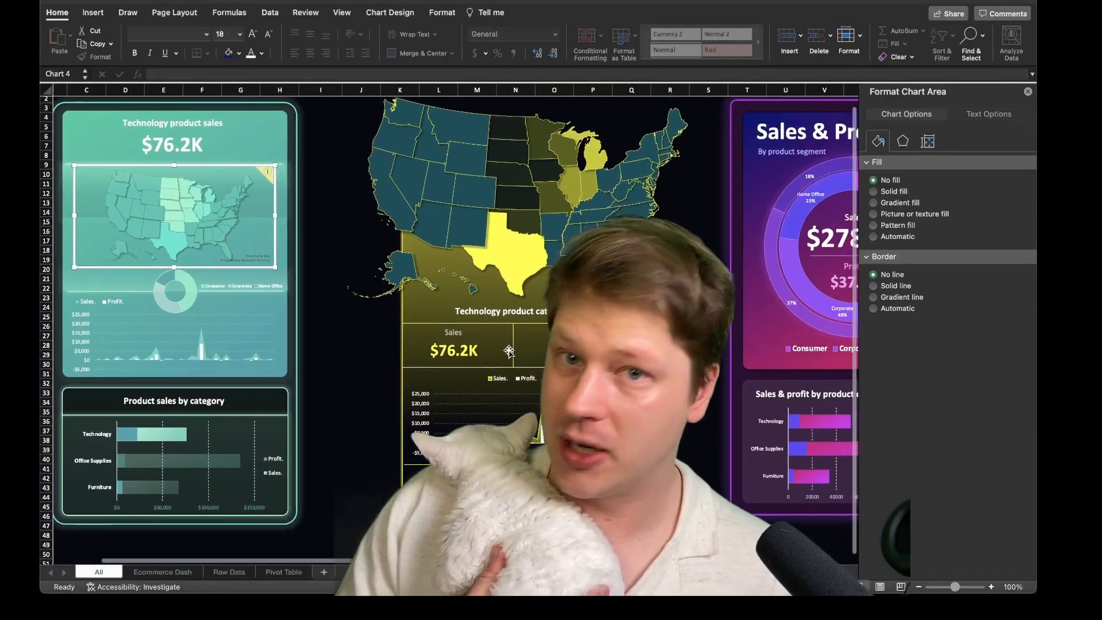
pyautogui.hscroll(4, 509, 351)
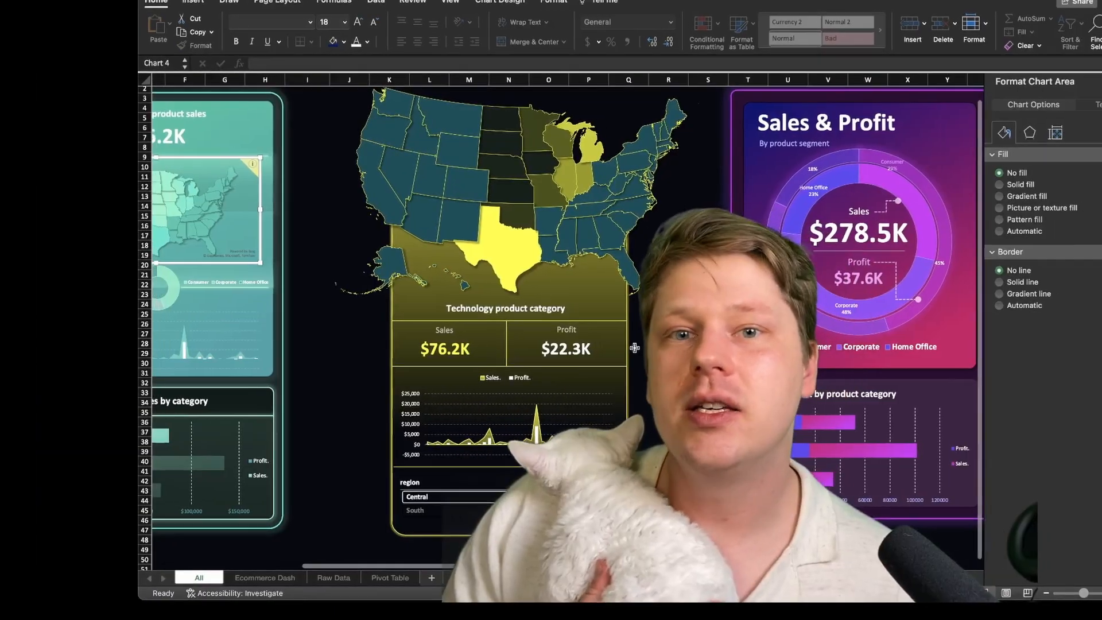
pyautogui.hscroll(-1, 599, 347)
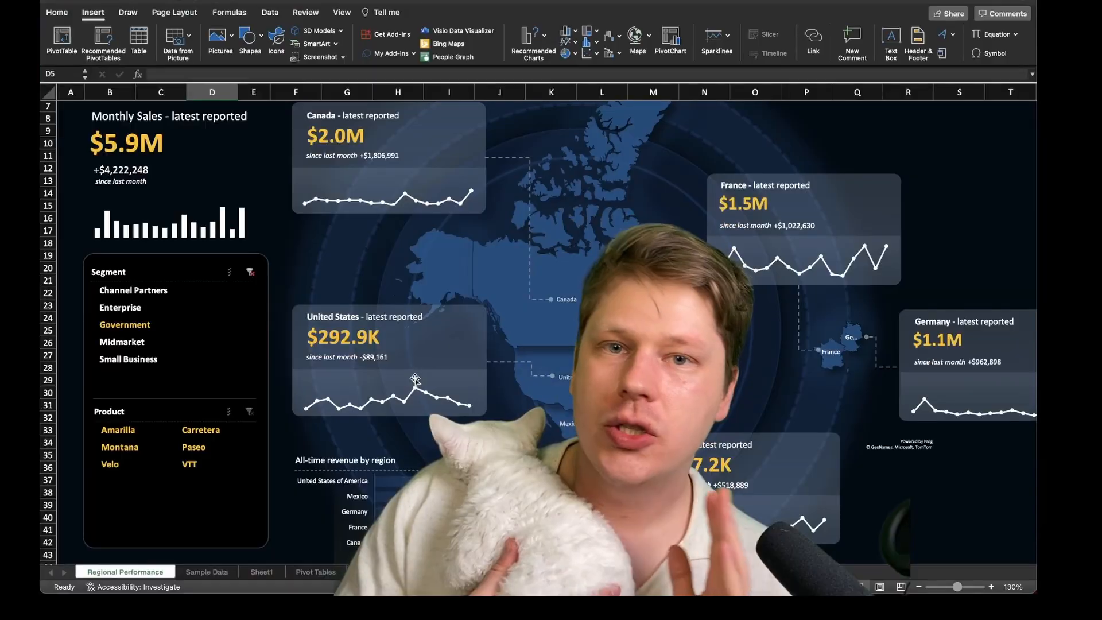
# - Examine the country revenue cards, map and all-time revenue by region chart on the Regional Performance sheet
pyautogui.hscroll(3, 537, 300)
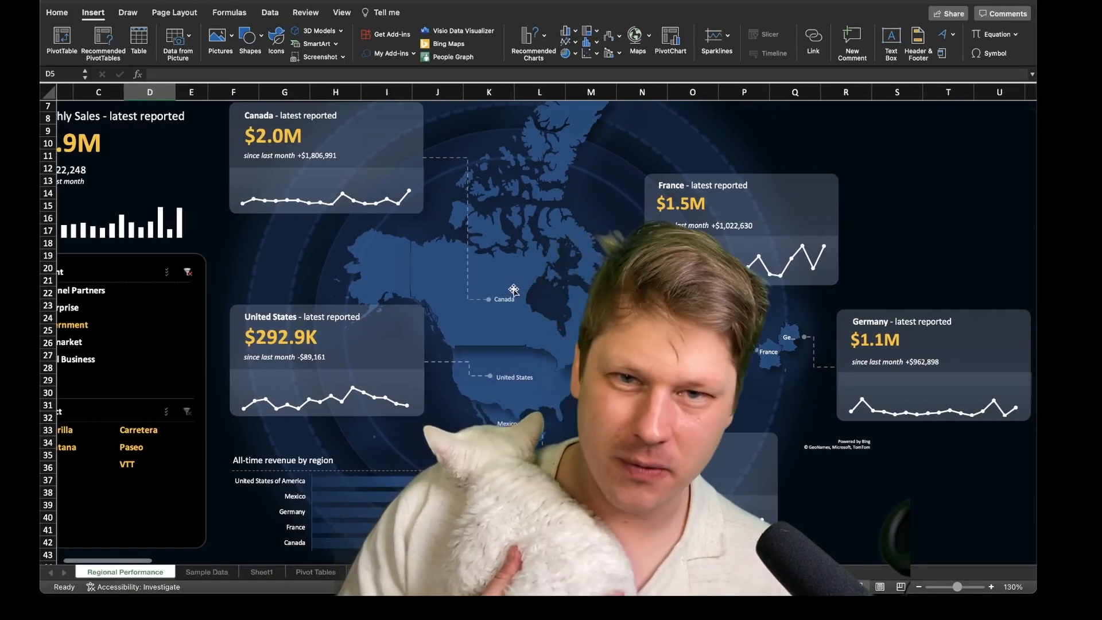
pyautogui.scroll(-1, 513, 291)
pyautogui.hscroll(1, 514, 291)
pyautogui.scroll(-2, 529, 292)
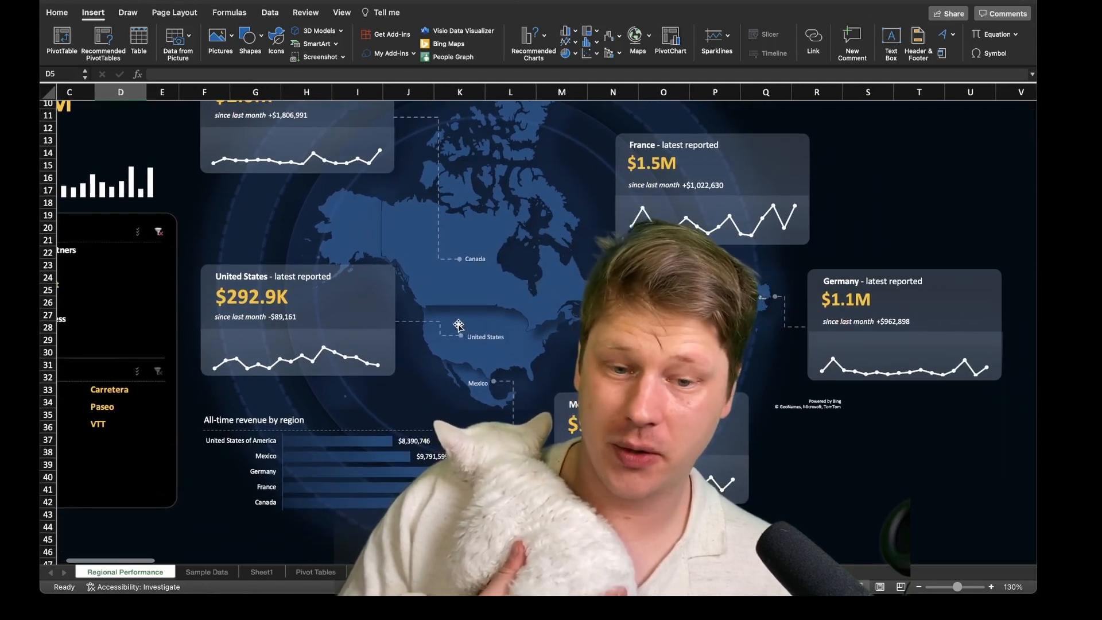
pyautogui.hscroll(-1, 459, 324)
pyautogui.scroll(3, 493, 319)
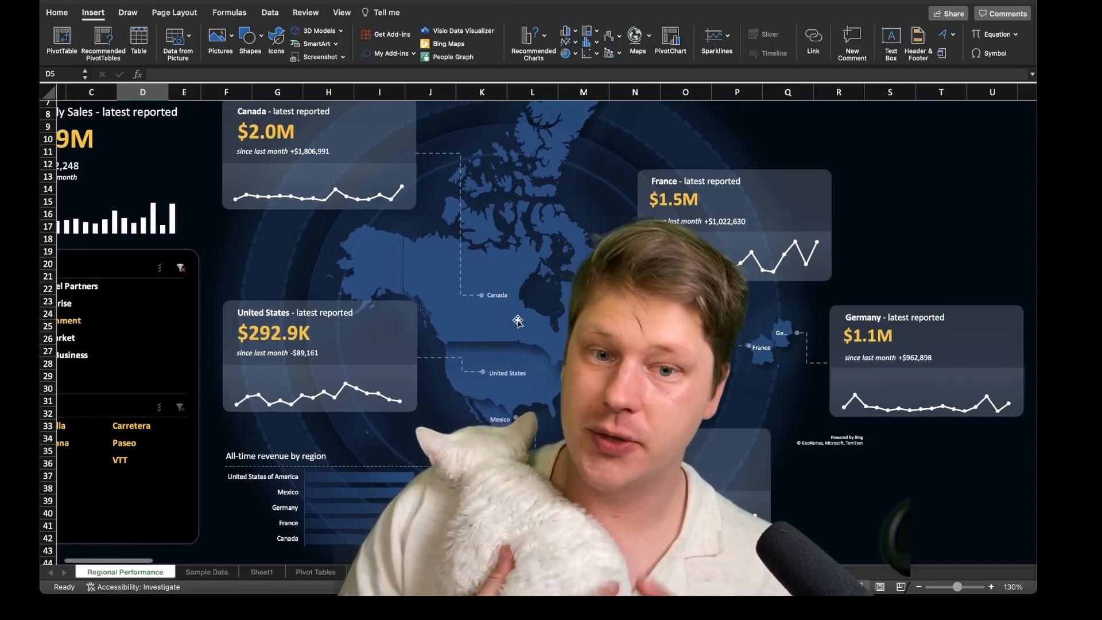
pyautogui.scroll(3, 368, 178)
pyautogui.hscroll(-2, 367, 178)
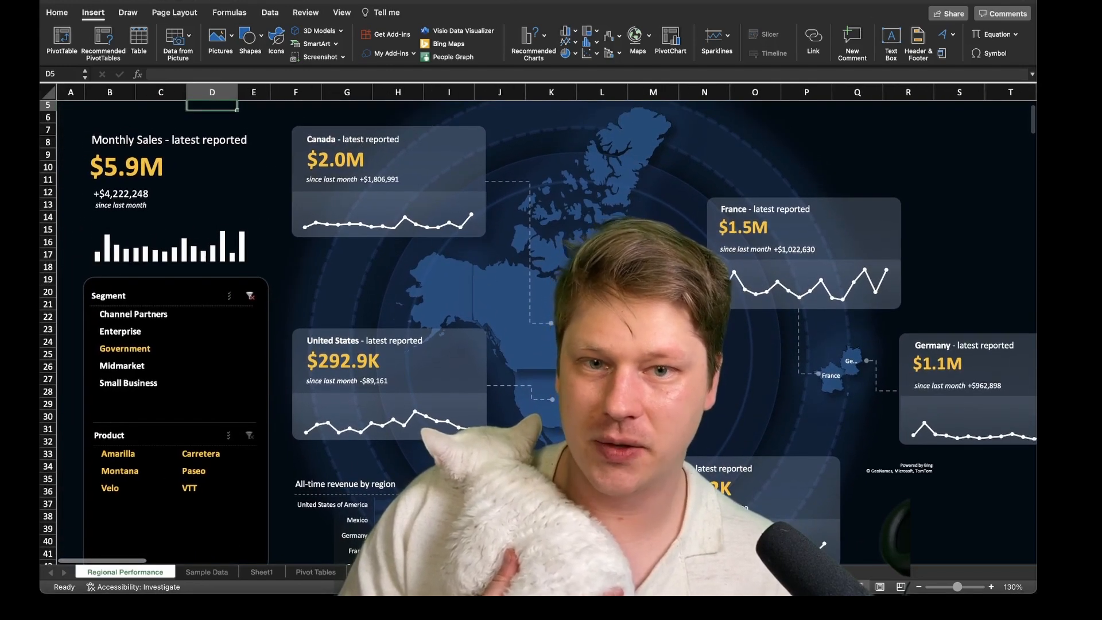
pyautogui.scroll(3, 447, 274)
pyautogui.hscroll(2, 447, 273)
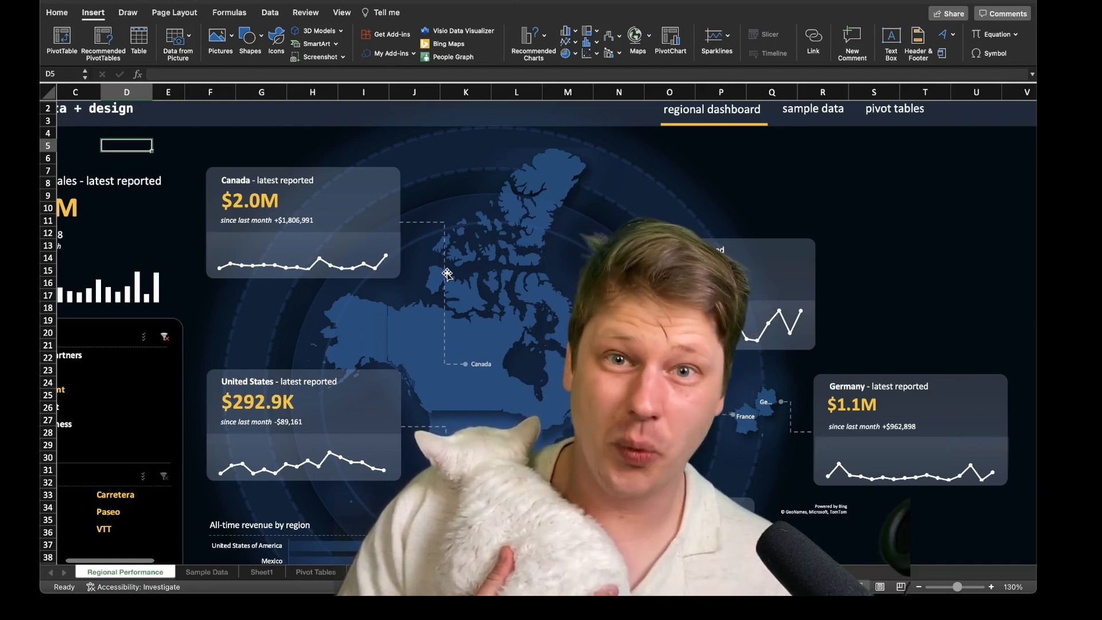
pyautogui.scroll(-3, 447, 273)
pyautogui.hscroll(-2, 447, 274)
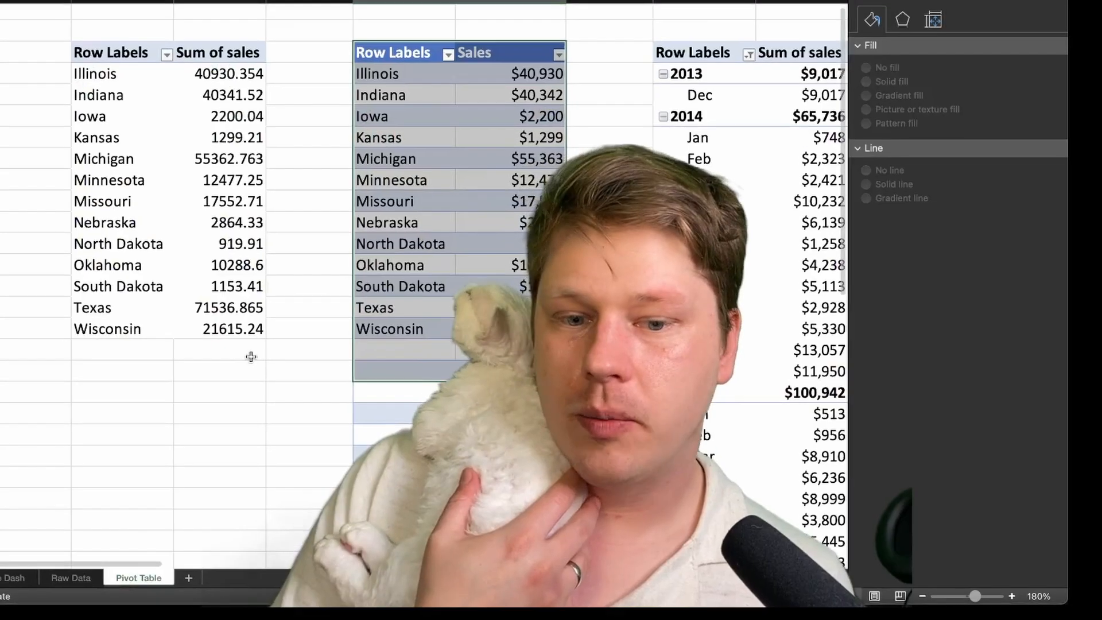
# - Examine the state sales pivot table on the Pivot Table sheet and the map dashboards on the All sheet
pyautogui.hscroll(-3, 212, 348)
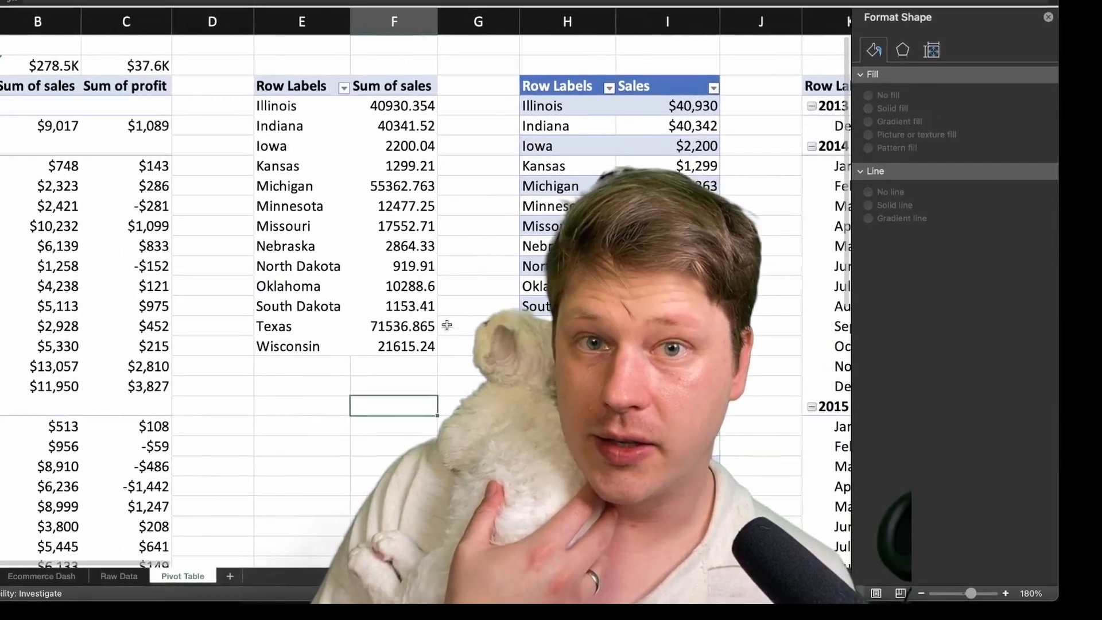
pyautogui.hscroll(1, 440, 319)
pyautogui.click(247, 112)
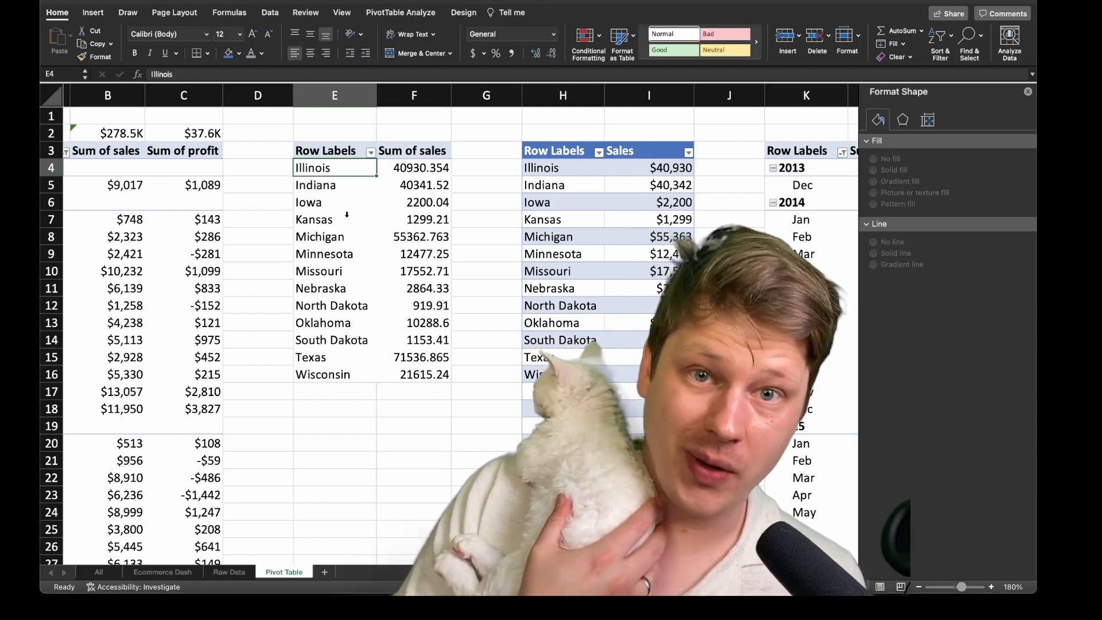
pyautogui.click(271, 286)
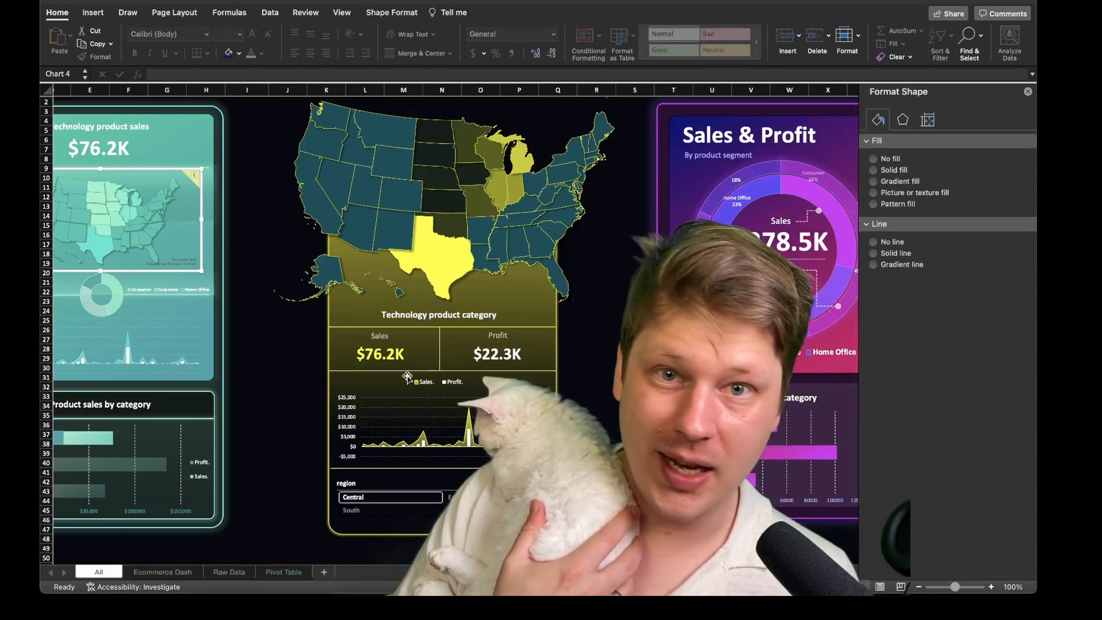
pyautogui.hscroll(-5, 408, 369)
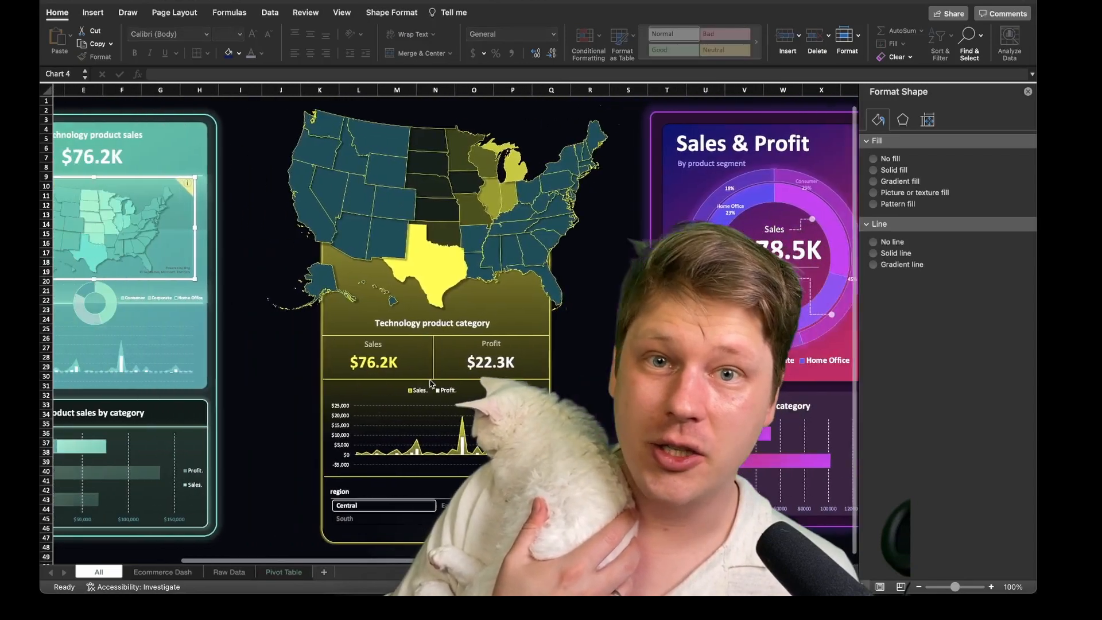
pyautogui.scroll(-5, 429, 382)
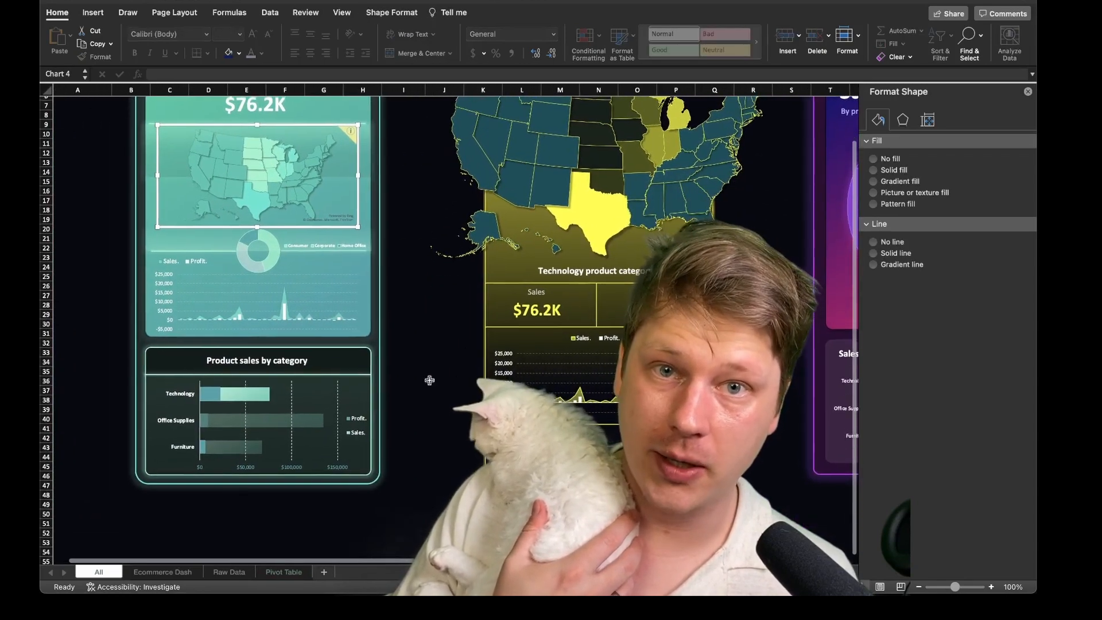
pyautogui.scroll(3, 345, 505)
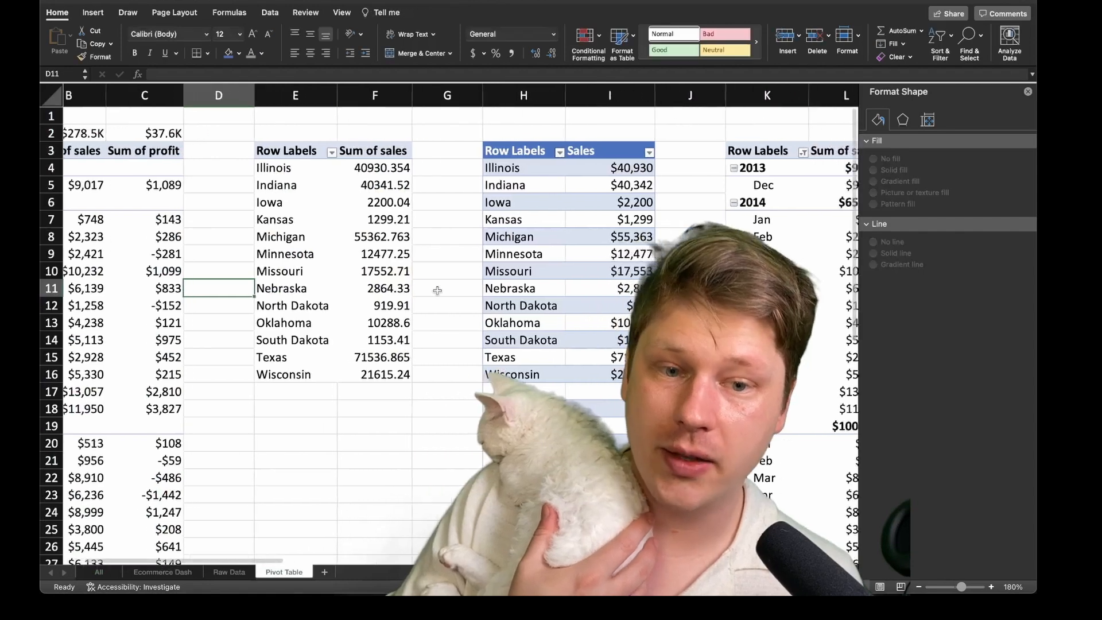
# - Inspect the formulas in the Row Labels and Sales columns of the blue table beside the state sales pivot table
pyautogui.hscroll(3, 466, 251)
pyautogui.click(467, 251)
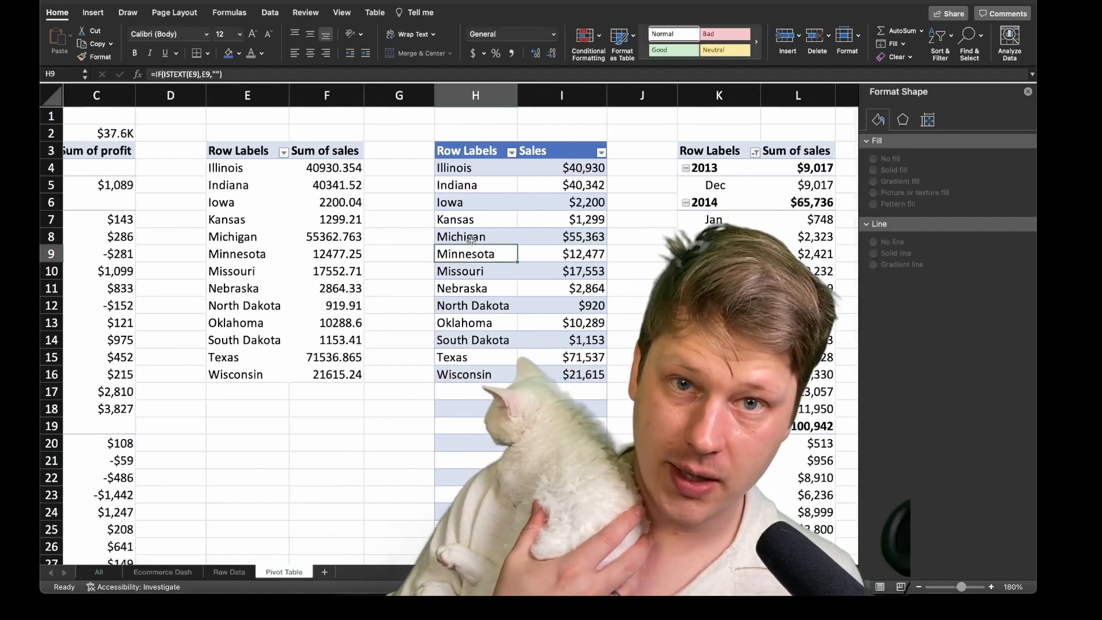
pyautogui.hscroll(1, 466, 244)
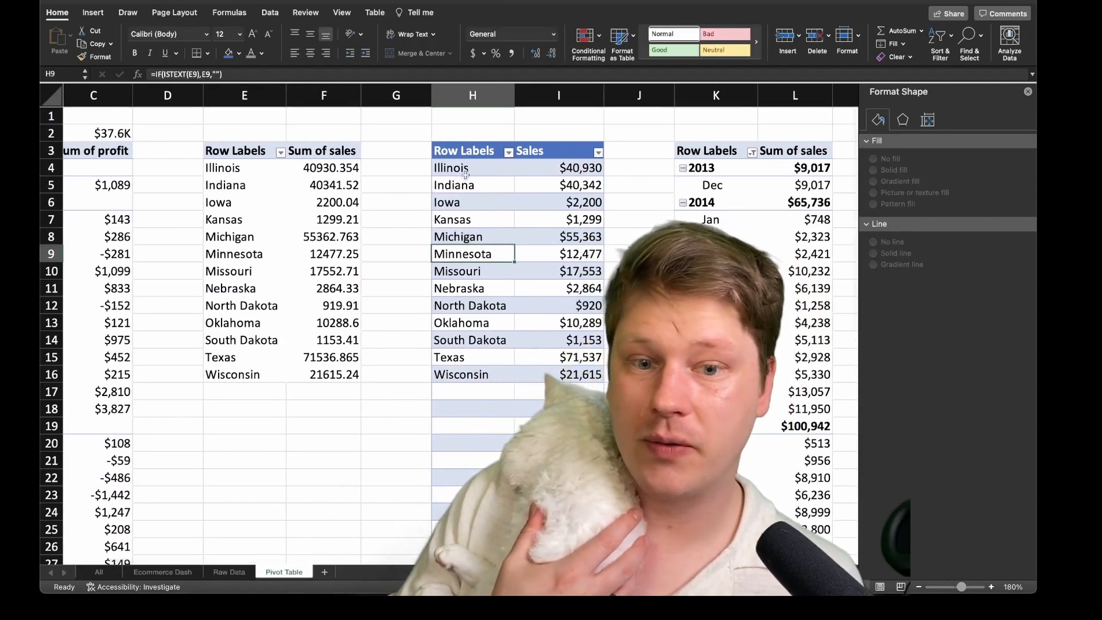
pyautogui.click(466, 172)
pyautogui.hscroll(1, 466, 172)
pyautogui.hscroll(1, 466, 172)
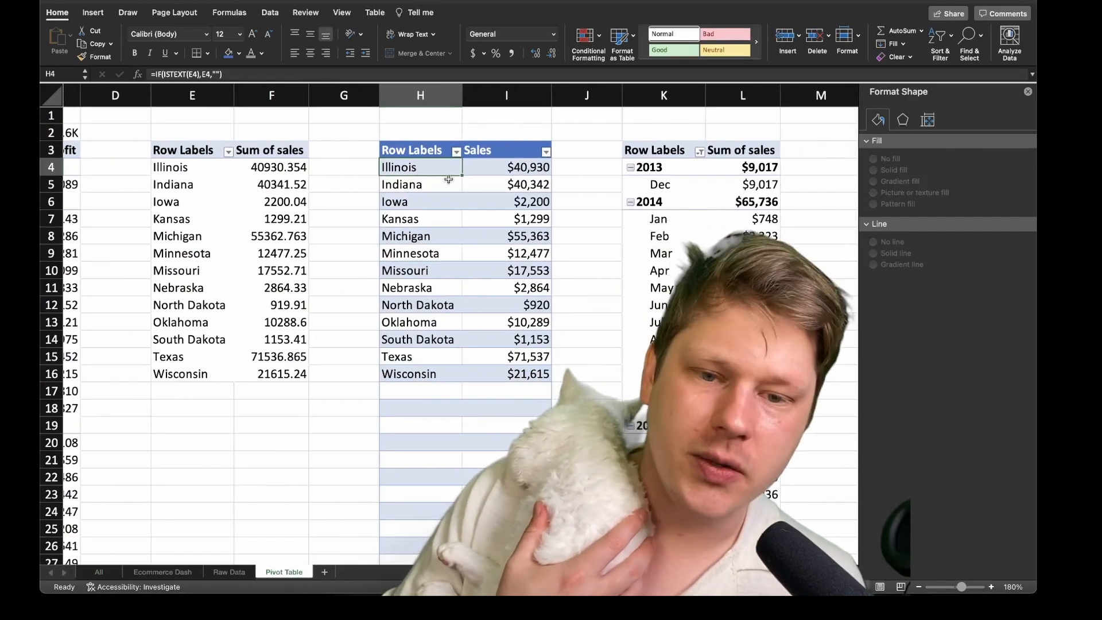
pyautogui.click(535, 166)
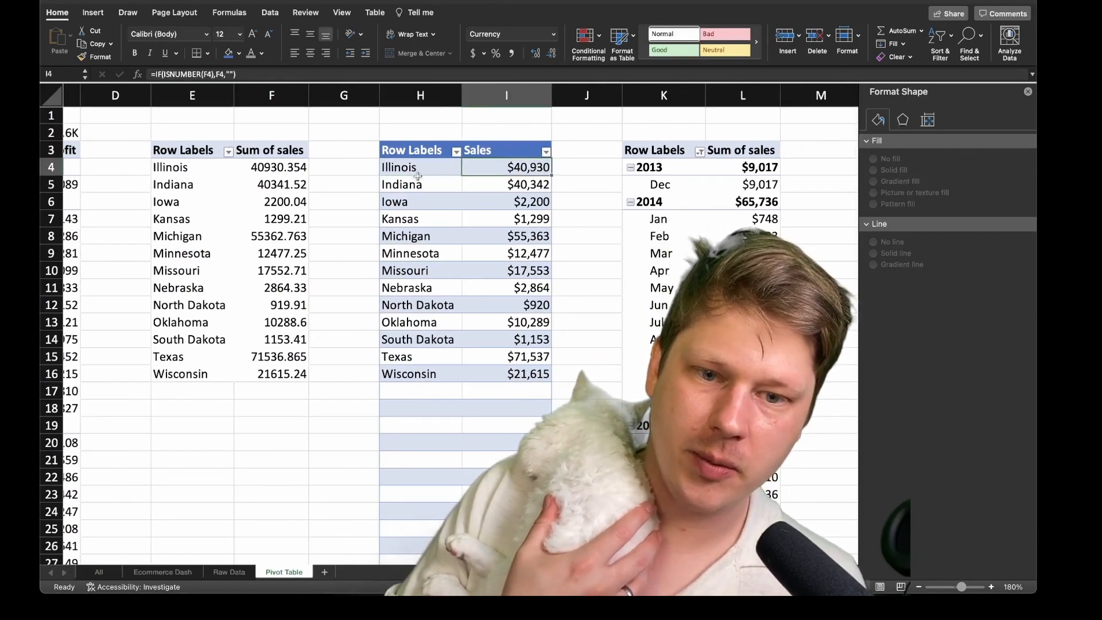
pyautogui.click(436, 168)
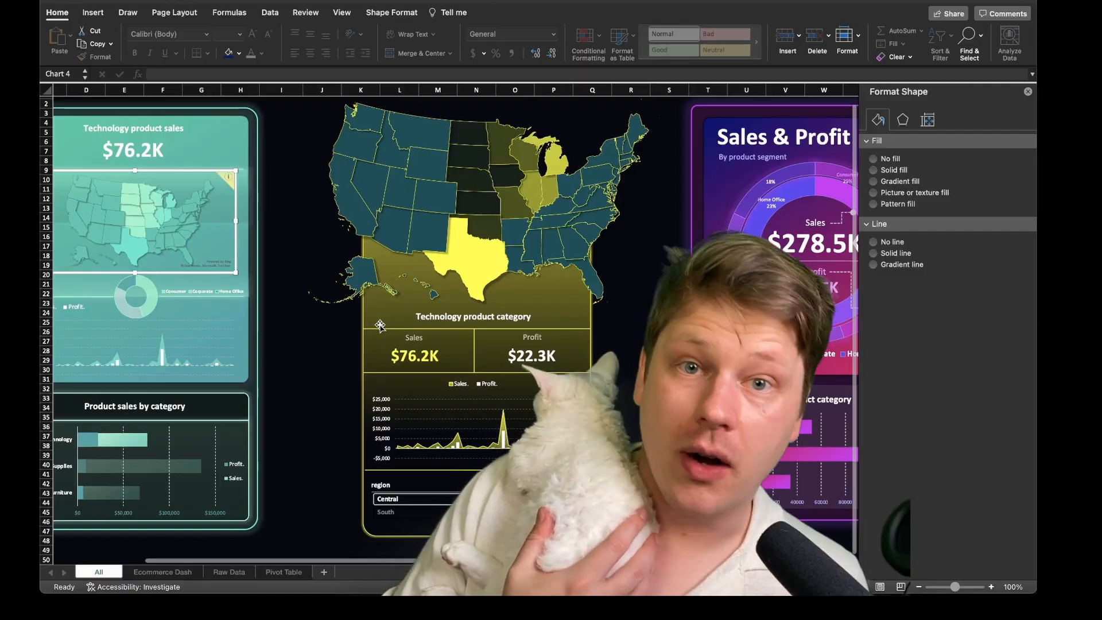
# - Try a solid fill on the plot area of the yellow dashboard's US map chart and return it to No fill
pyautogui.moveTo(434, 267)
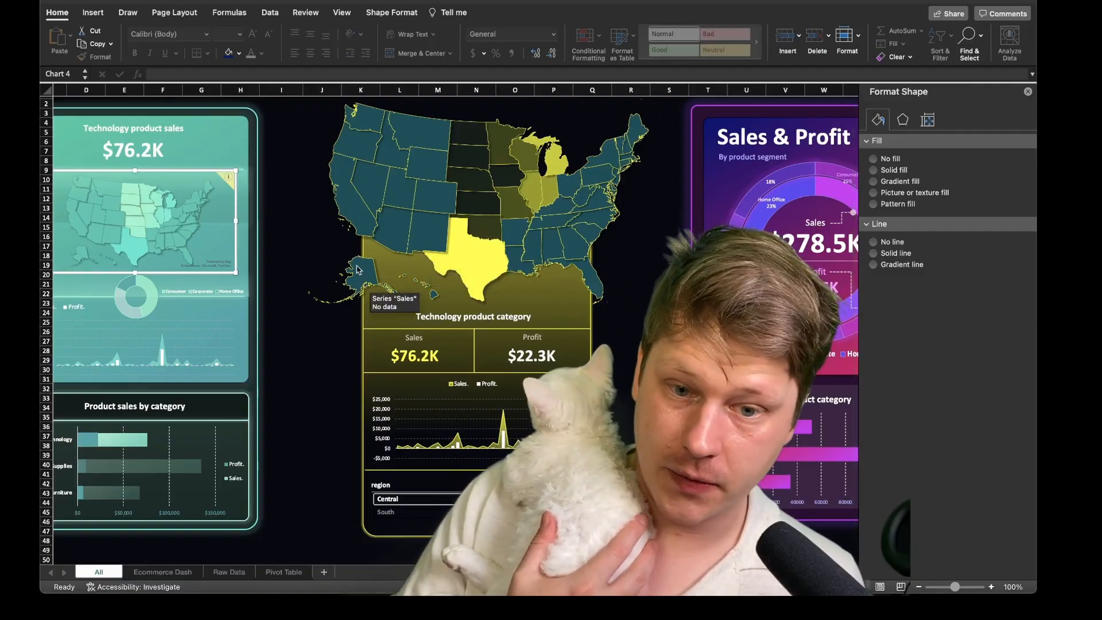
pyautogui.click(344, 257)
pyautogui.click(345, 257)
pyautogui.click(887, 171)
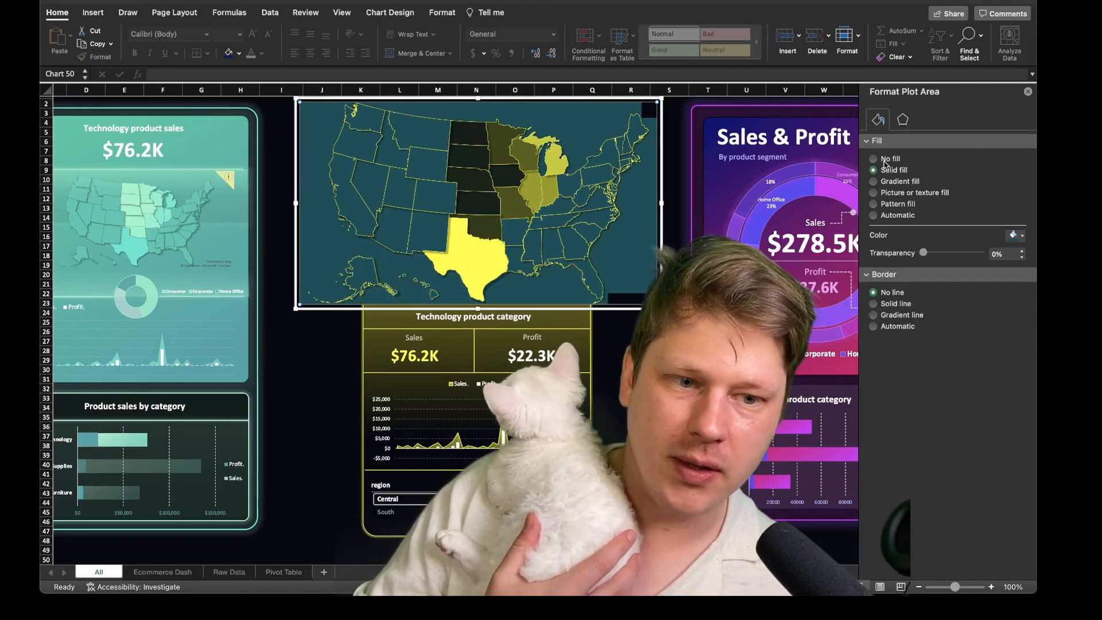
pyautogui.click(888, 160)
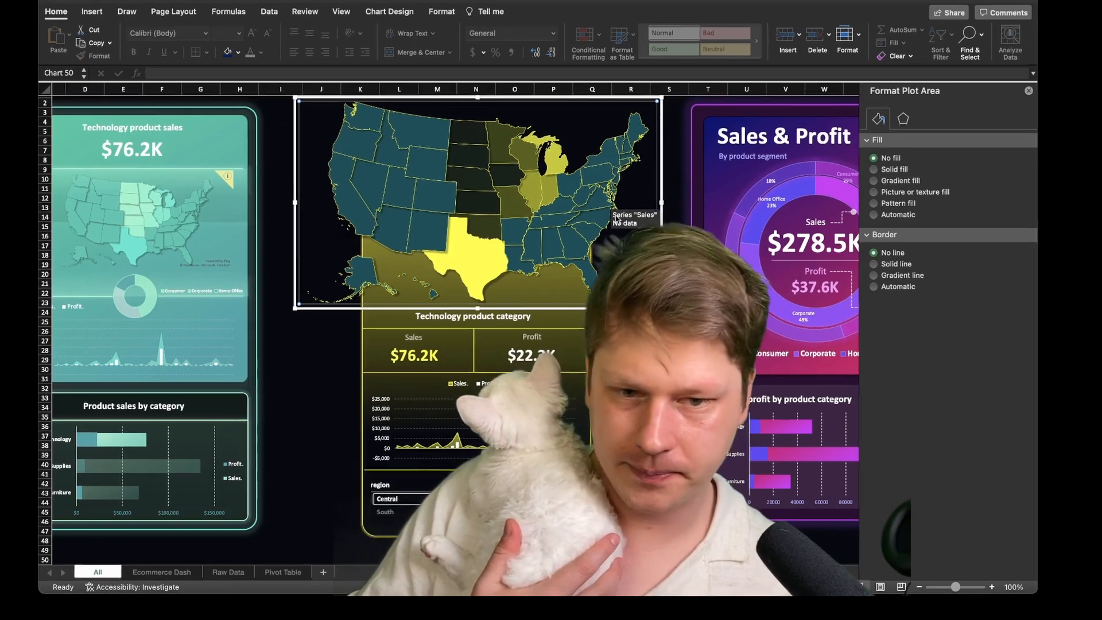
# - Try a pink fill on the US map's data series and undo it, and switch its border to No line and back to Solid line
pyautogui.click(533, 260)
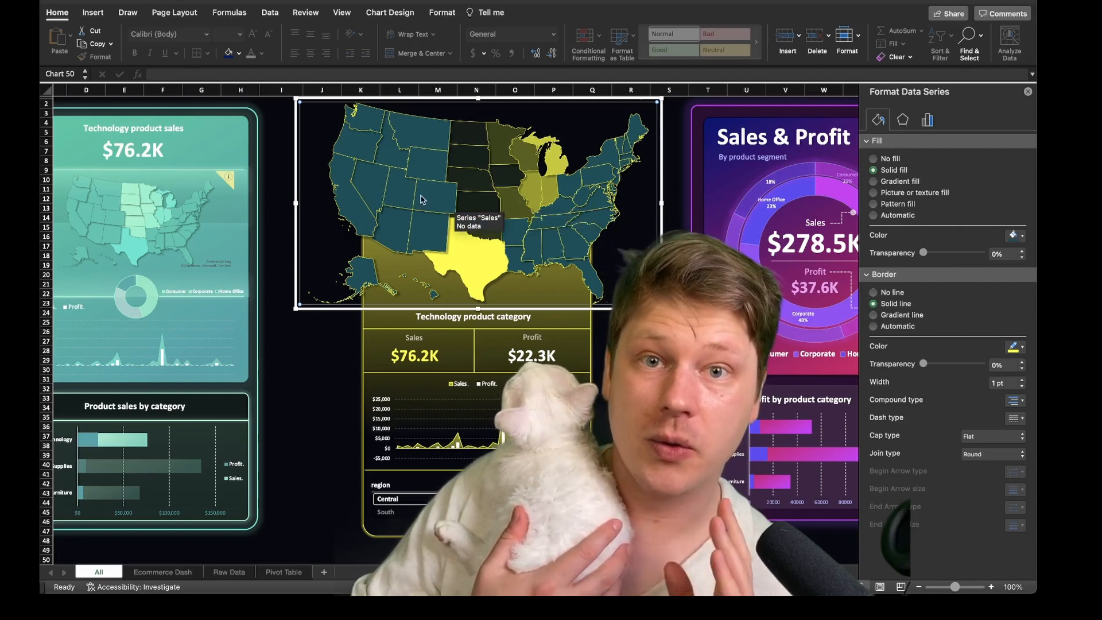
pyautogui.click(1015, 235)
pyautogui.click(963, 380)
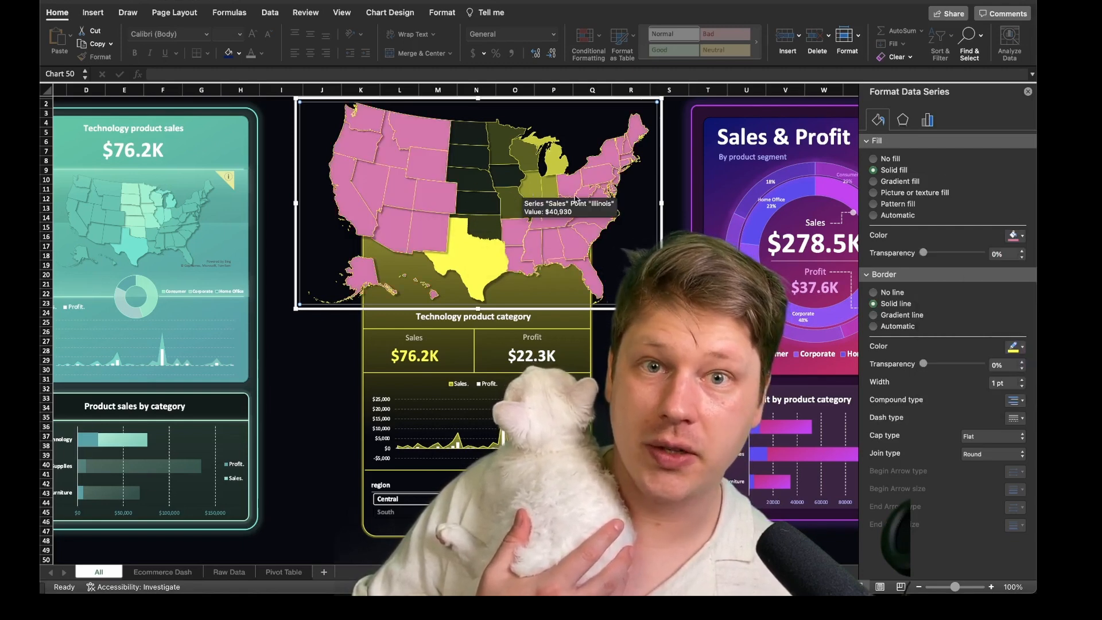
pyautogui.press('super+z')
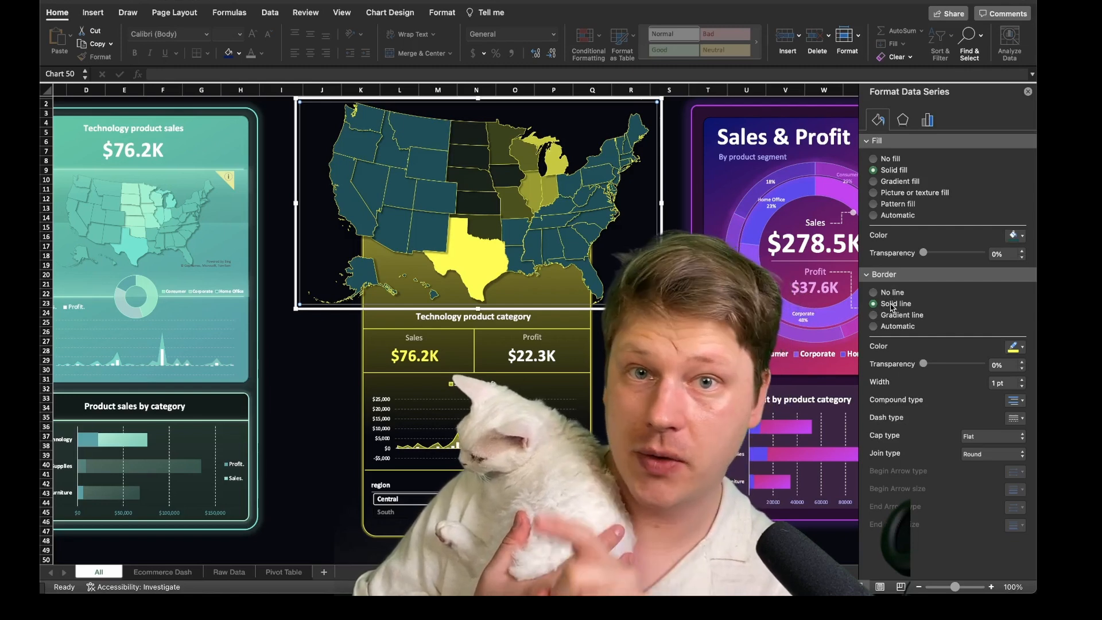
pyautogui.click(893, 294)
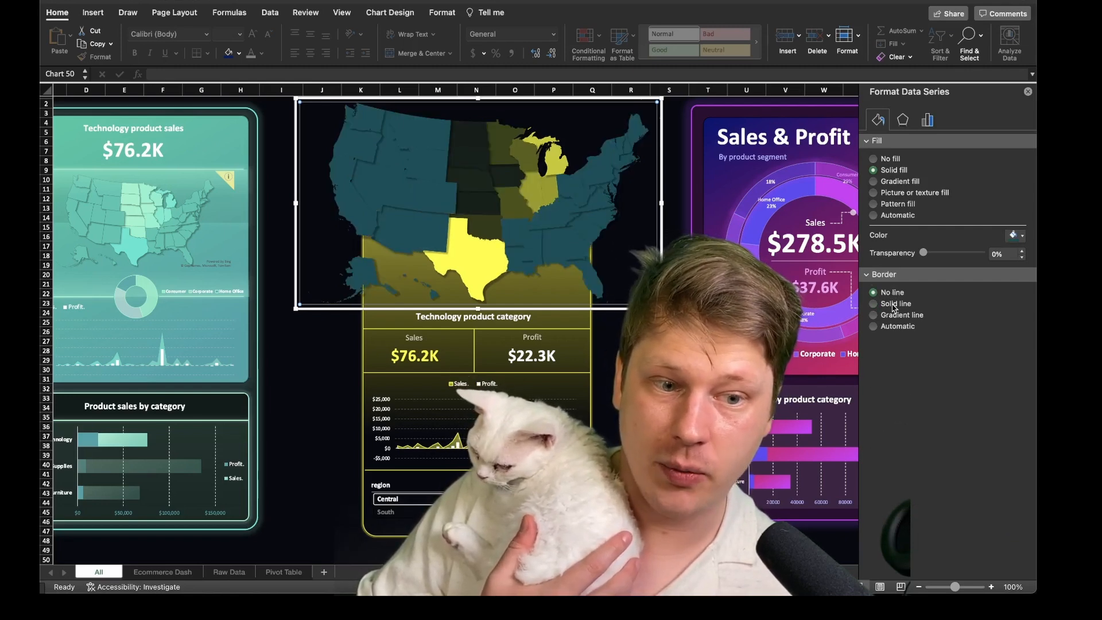
pyautogui.click(893, 305)
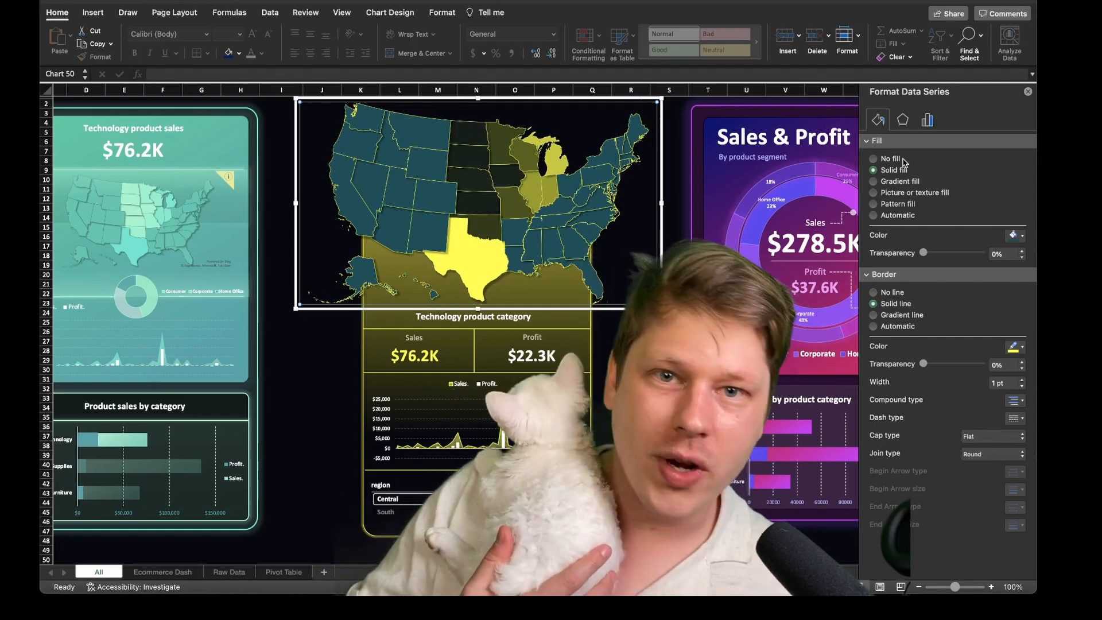
# - Check the shadow presets for the US map's data series and set the shadow transparency to 44%
pyautogui.click(902, 121)
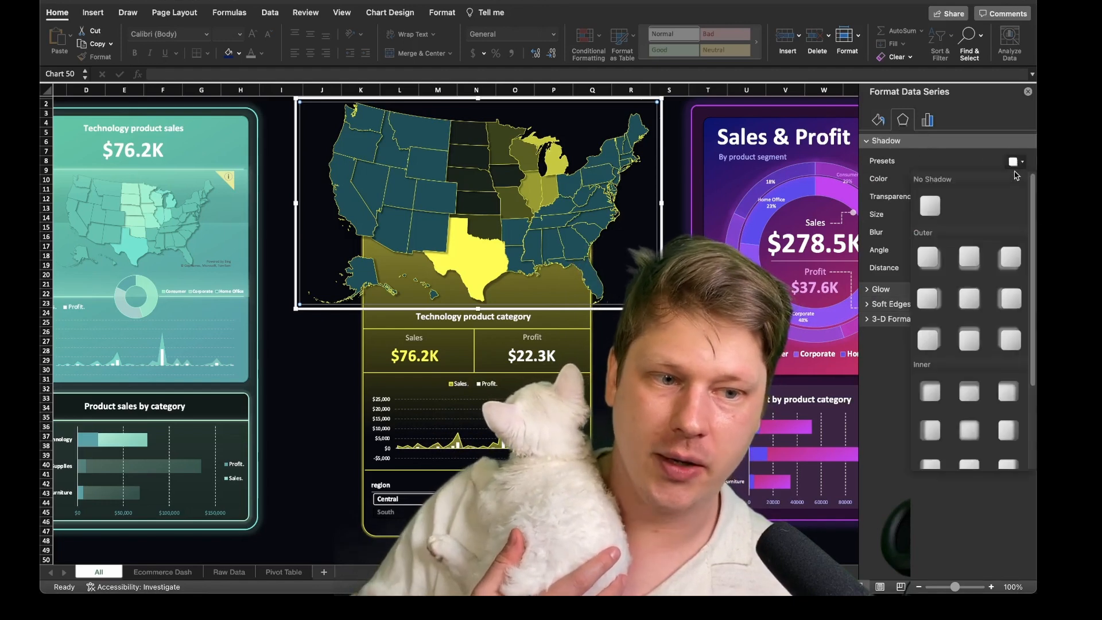
pyautogui.click(1020, 163)
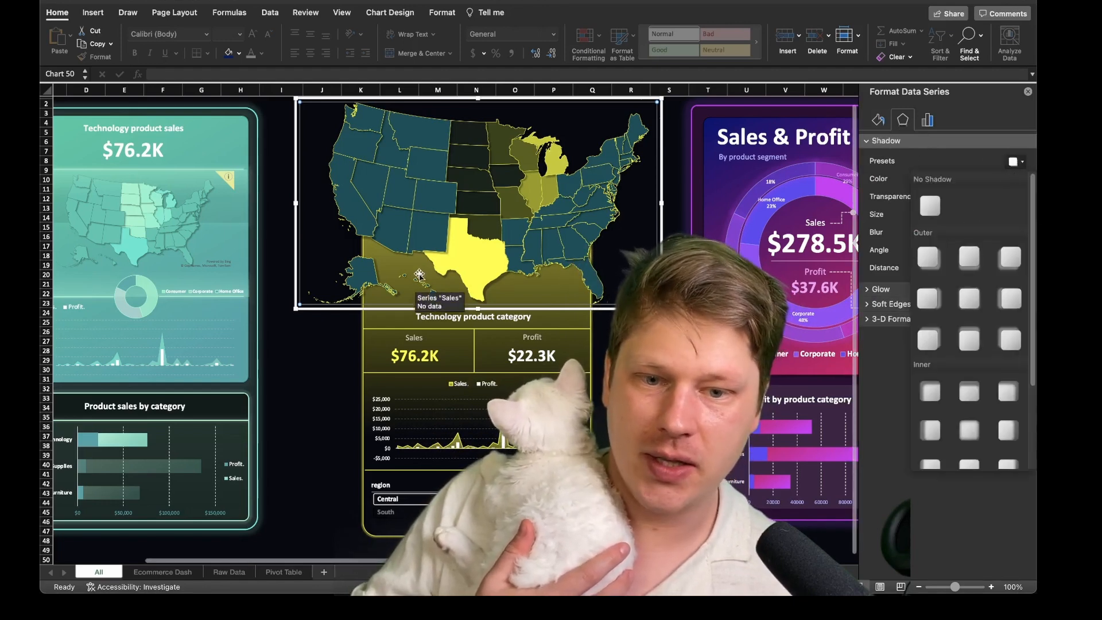
pyautogui.click(919, 210)
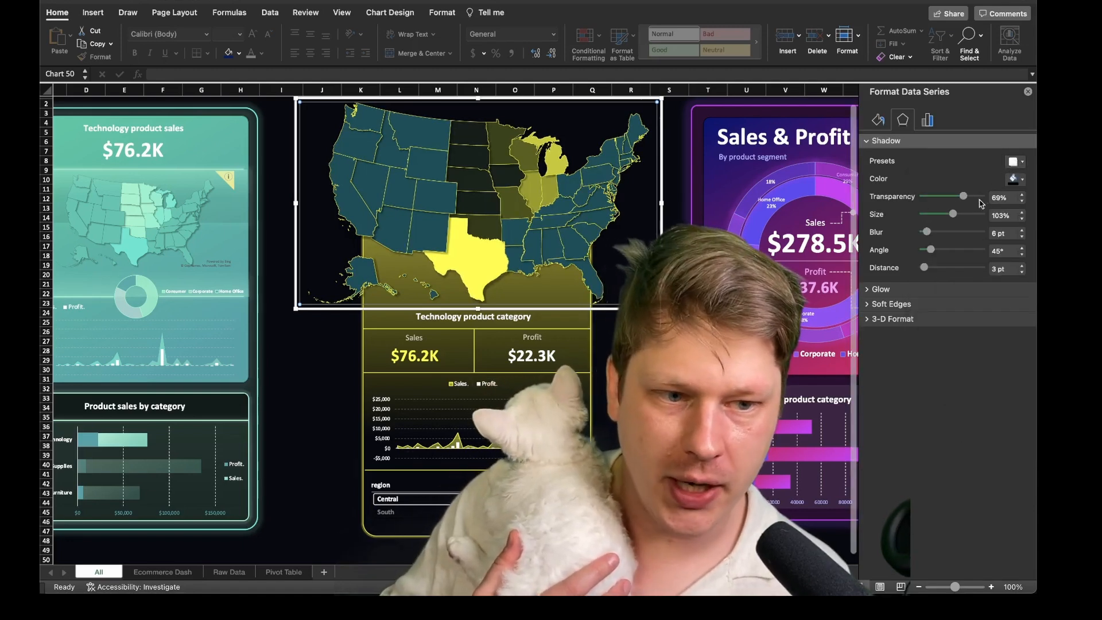
pyautogui.moveTo(963, 196); pyautogui.dragTo(941, 199)
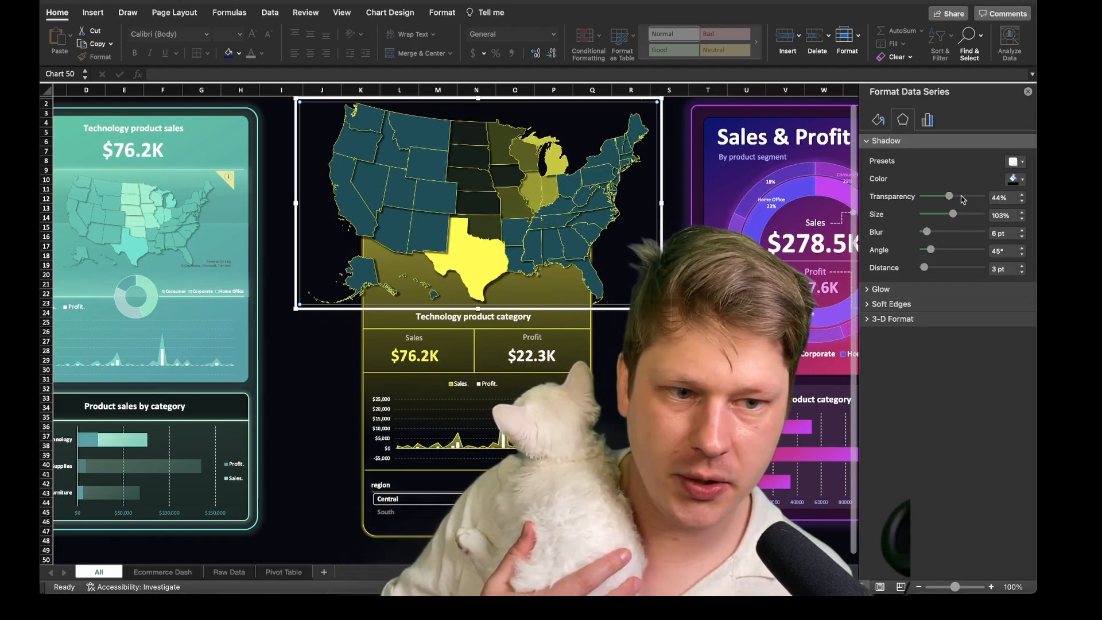
# - Review the map projection options for the US map's data series and keep Automatic
pyautogui.click(929, 122)
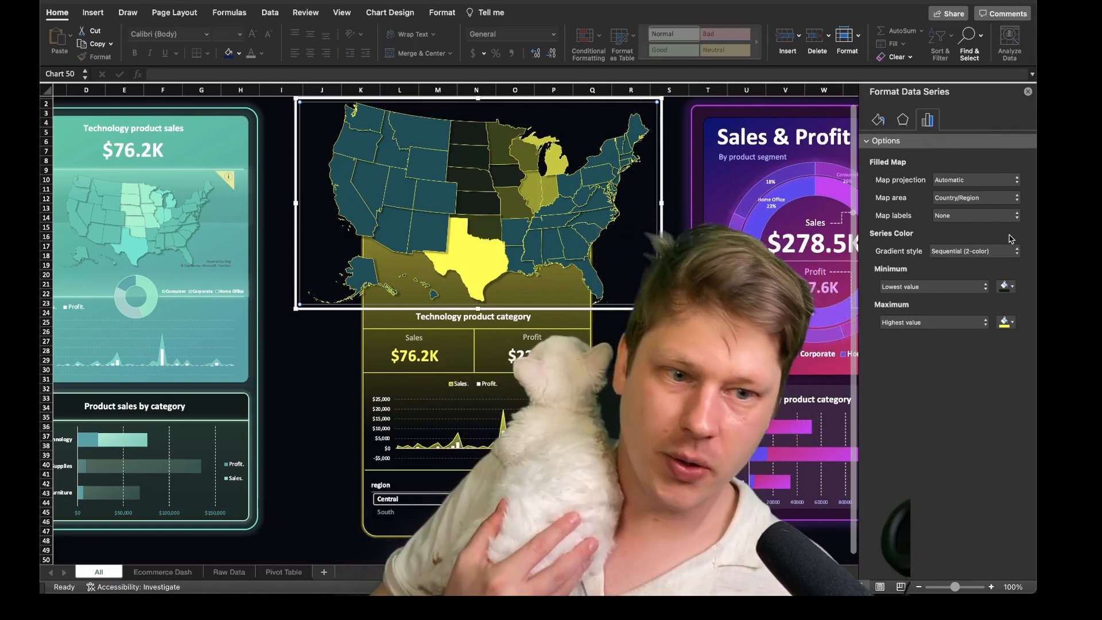
pyautogui.click(955, 181)
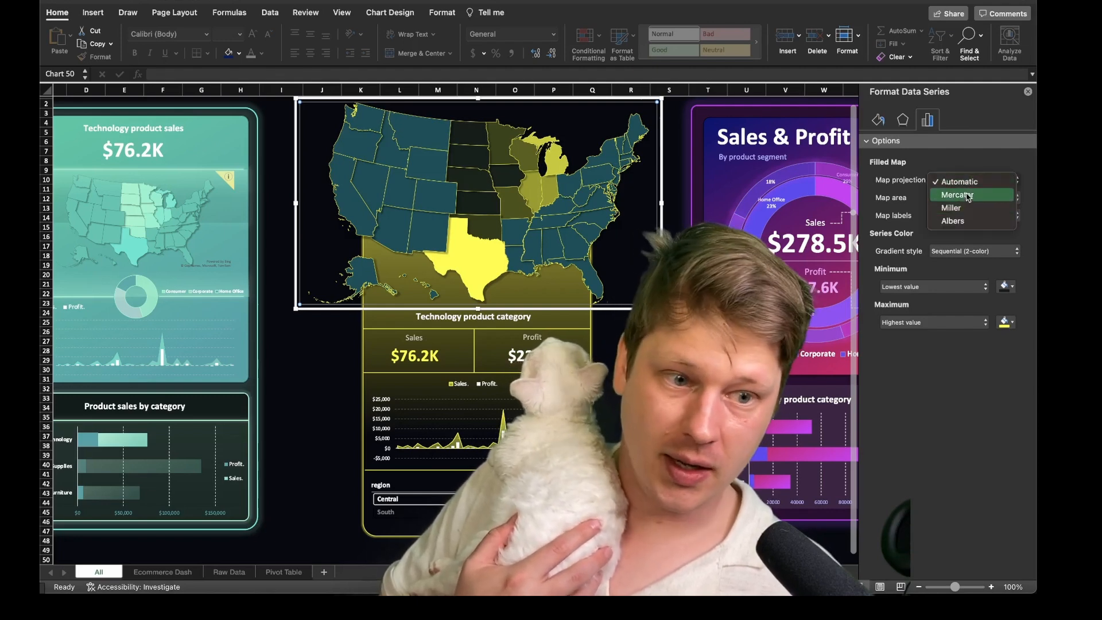
pyautogui.click(971, 182)
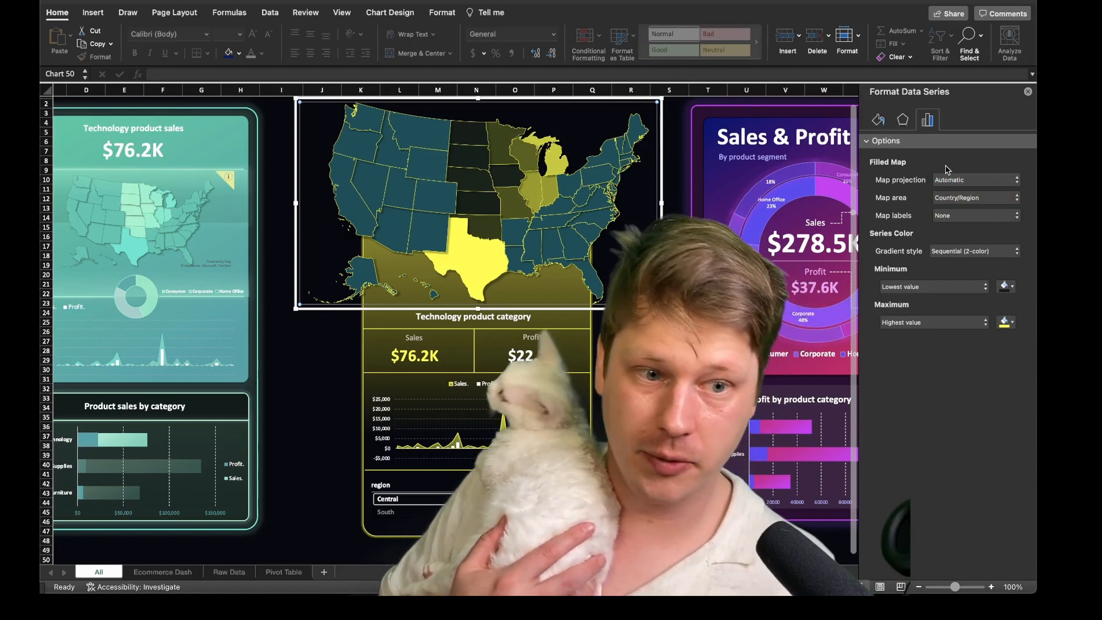
# - Try World as the US map's map area and return it to Country/Region
pyautogui.click(1001, 204)
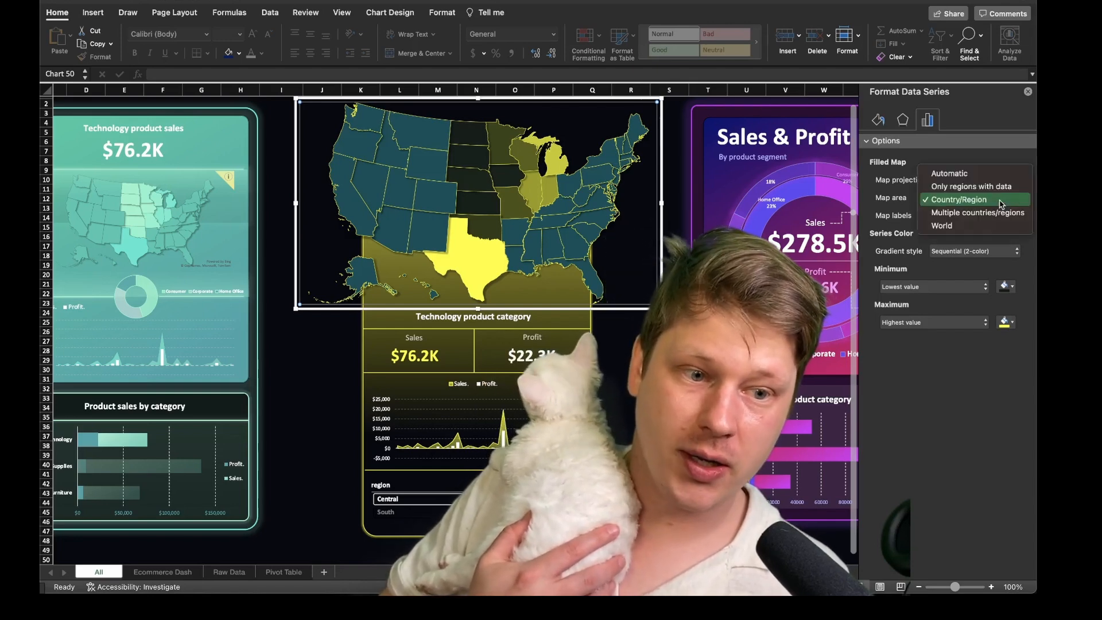
pyautogui.click(985, 226)
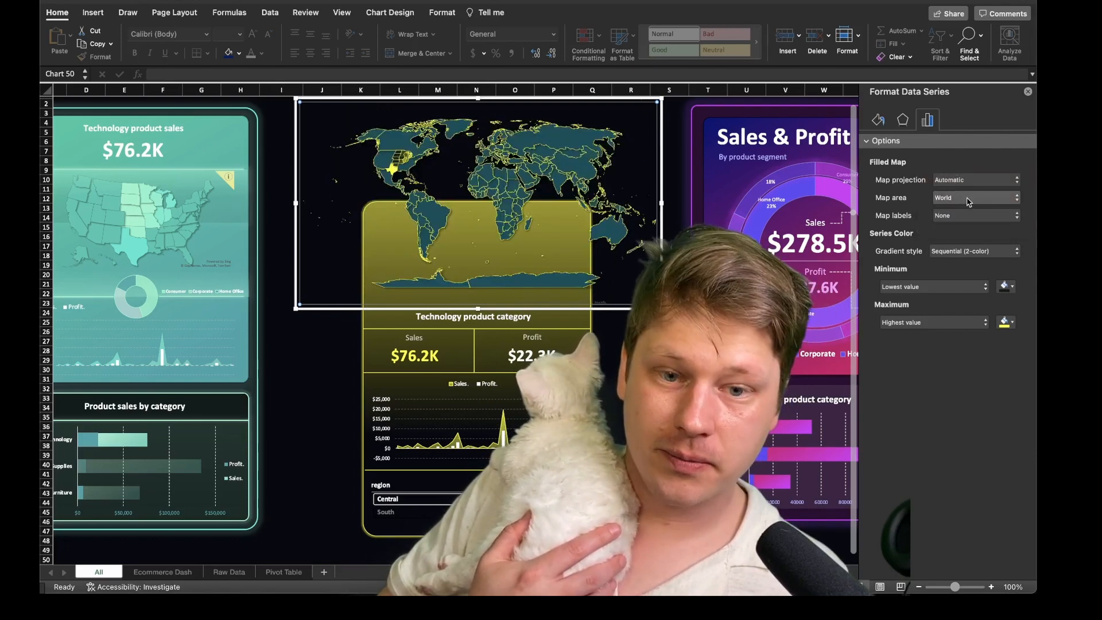
pyautogui.click(969, 200)
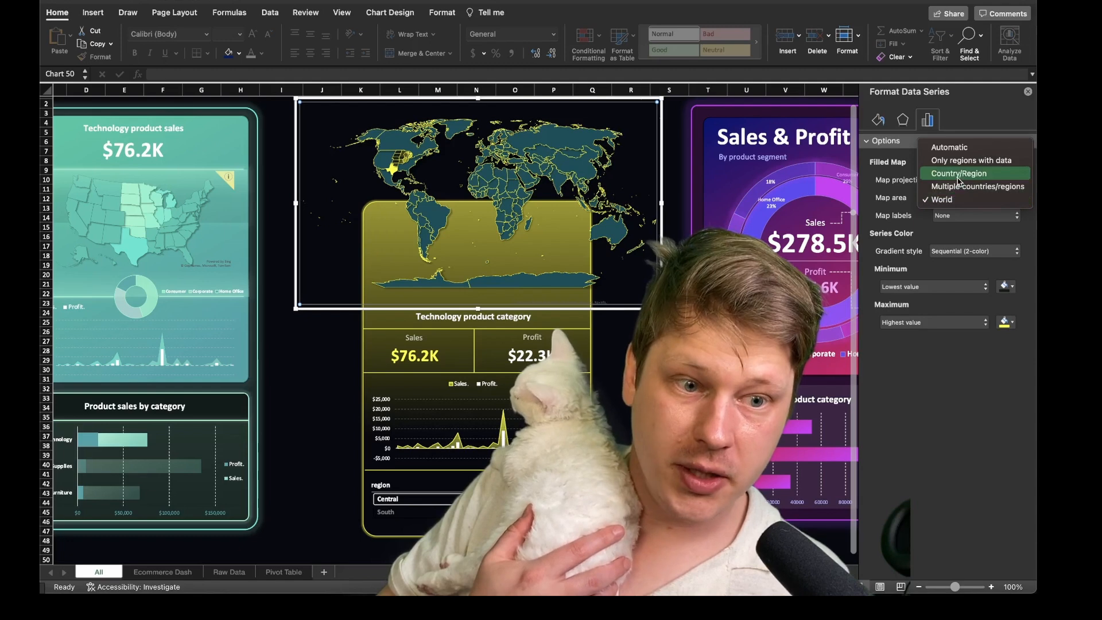
pyautogui.click(958, 173)
# - Try Only regions with data as the US map's map area, undo it and keep Country/Region
pyautogui.click(956, 201)
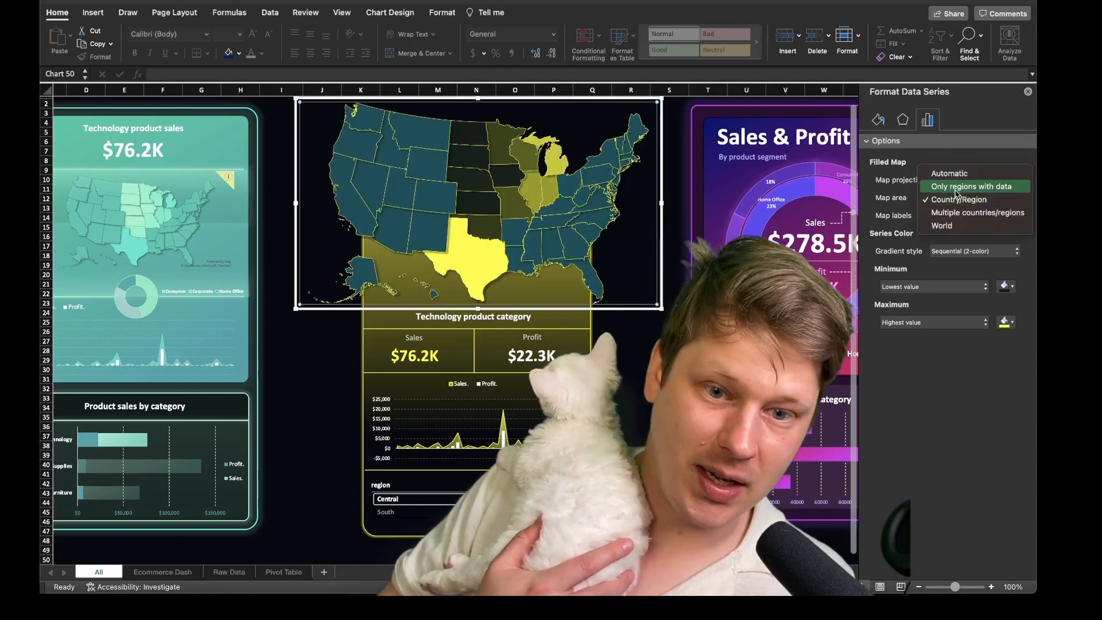
pyautogui.click(956, 188)
pyautogui.press('super+z')
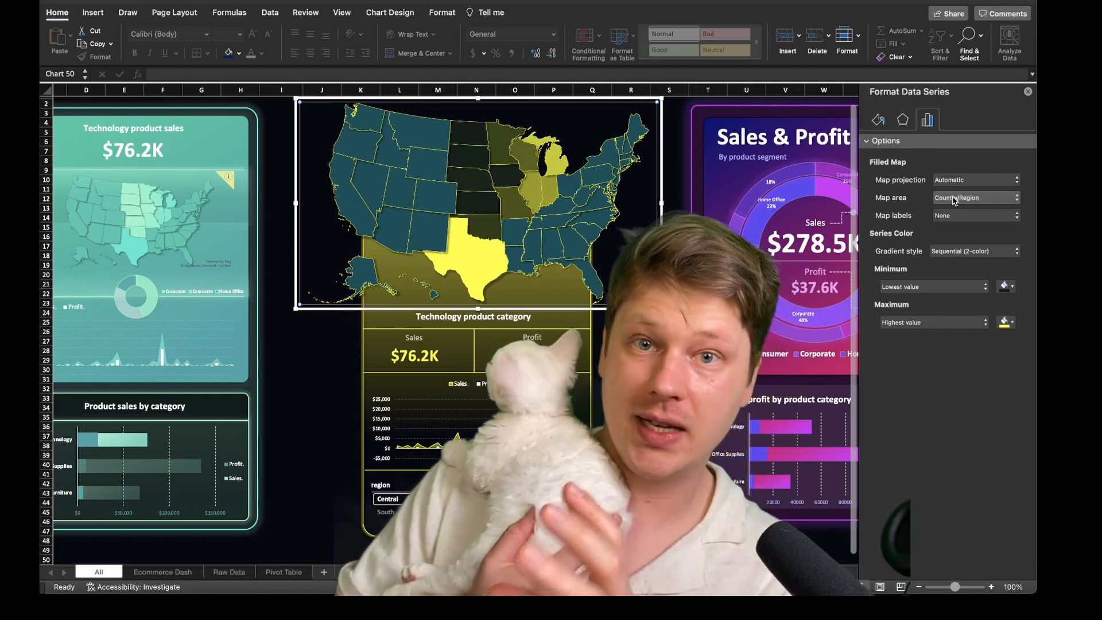
pyautogui.click(954, 199)
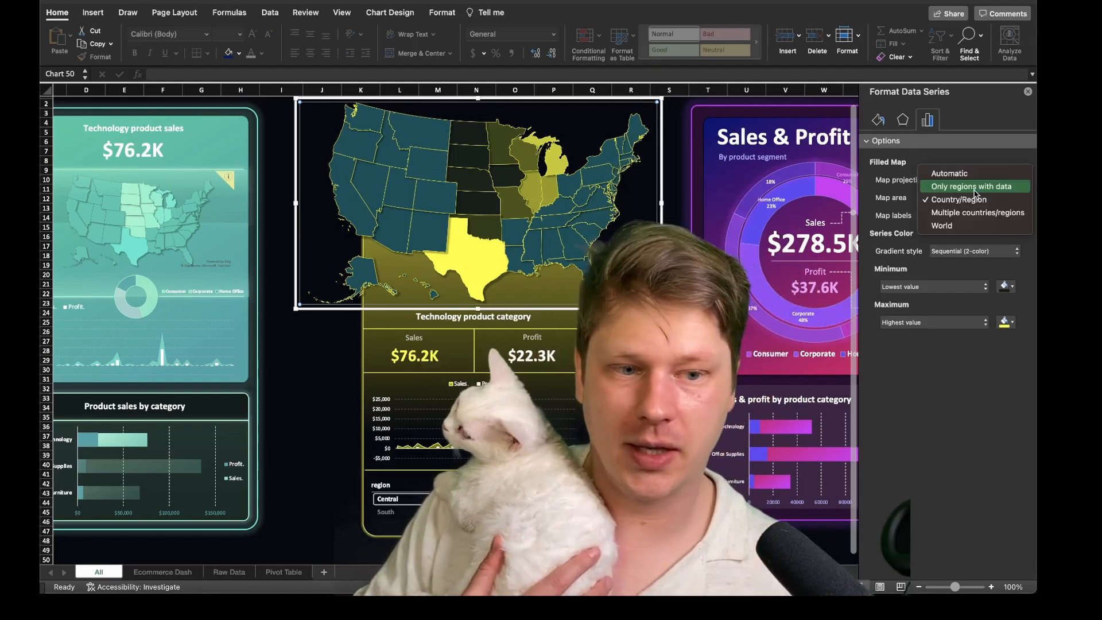
pyautogui.click(961, 199)
# - Try Best fit only for the US map's state name labels and reopen the label options
pyautogui.click(943, 216)
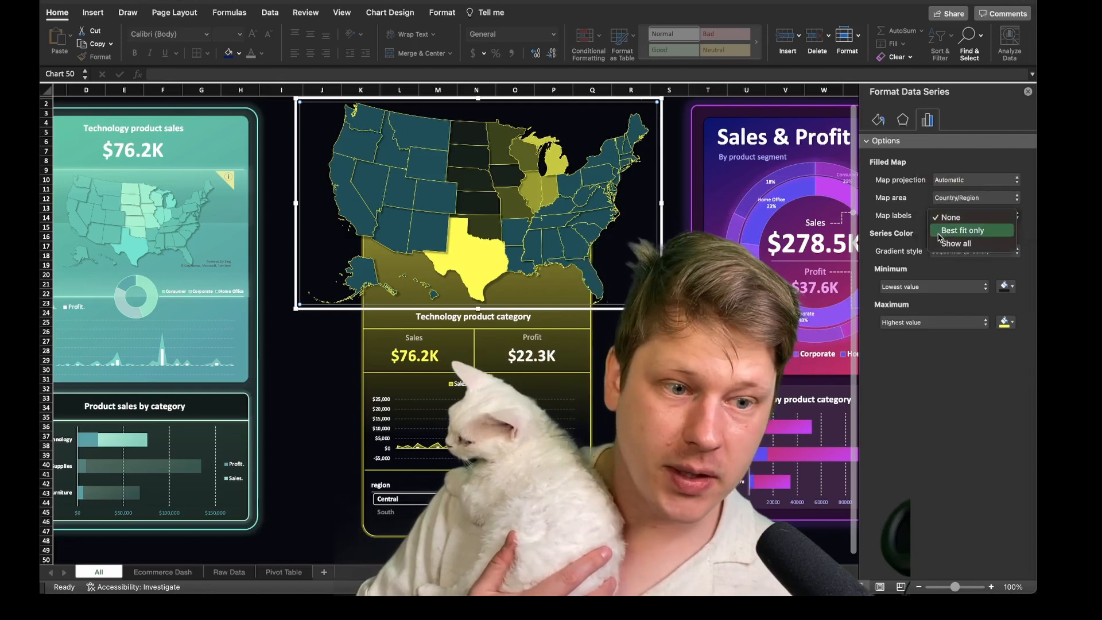
pyautogui.click(940, 232)
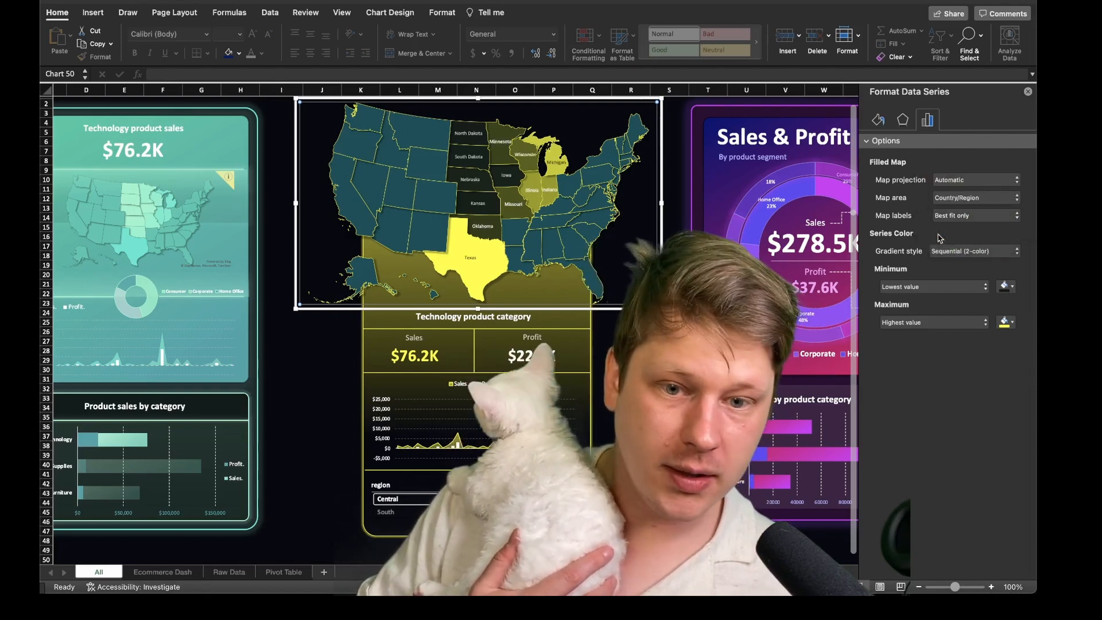
pyautogui.click(954, 217)
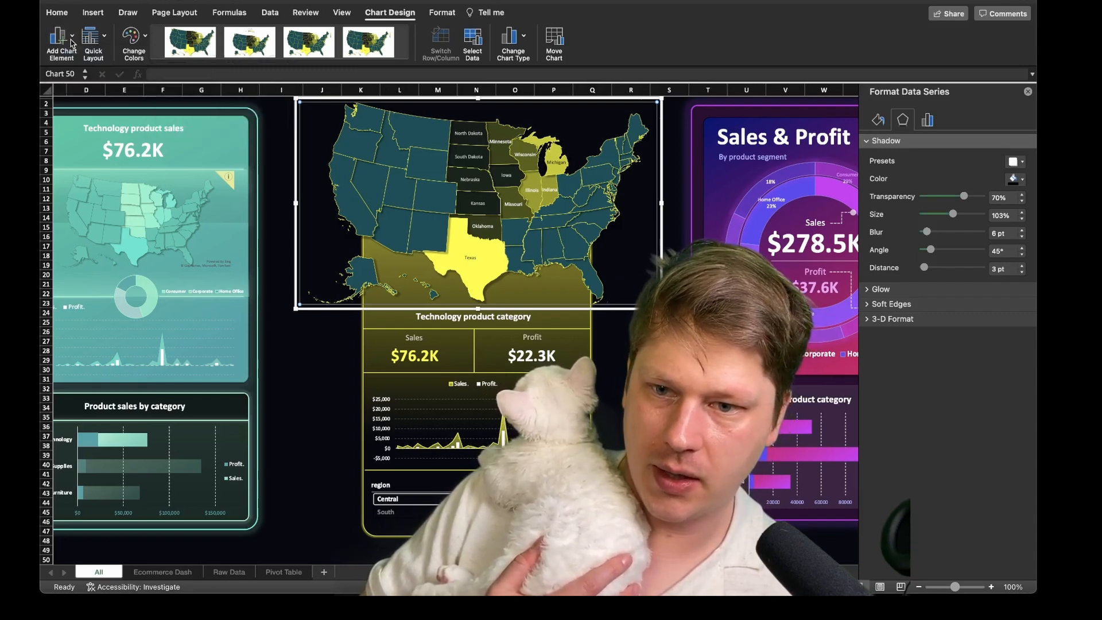
# - Add data labels containing the value to the US map and delete them
pyautogui.moveTo(98, 69)
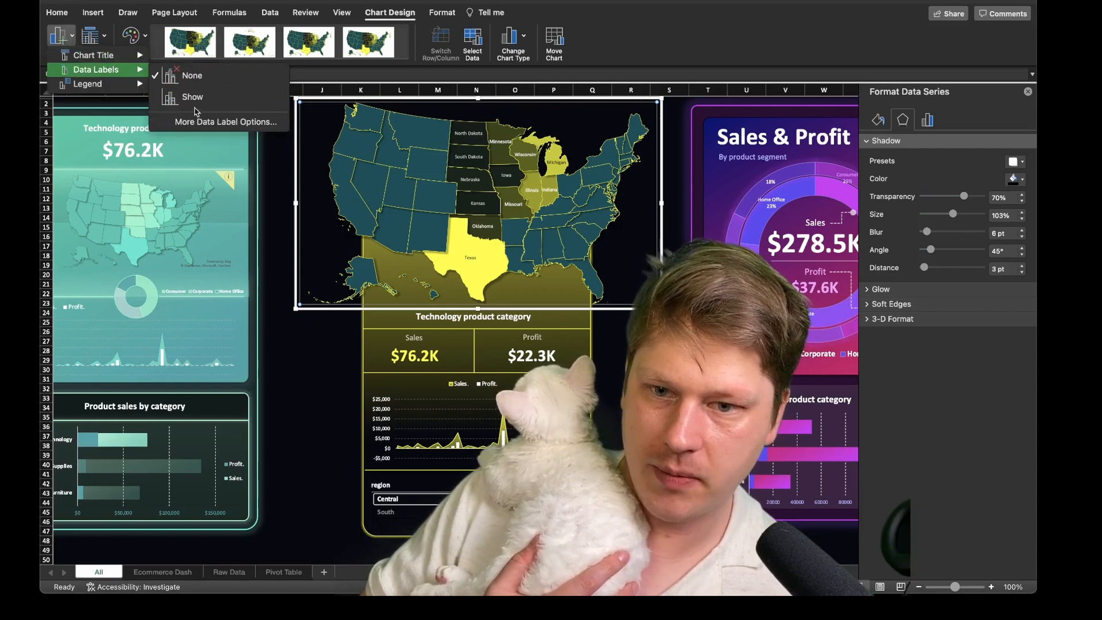
pyautogui.click(221, 120)
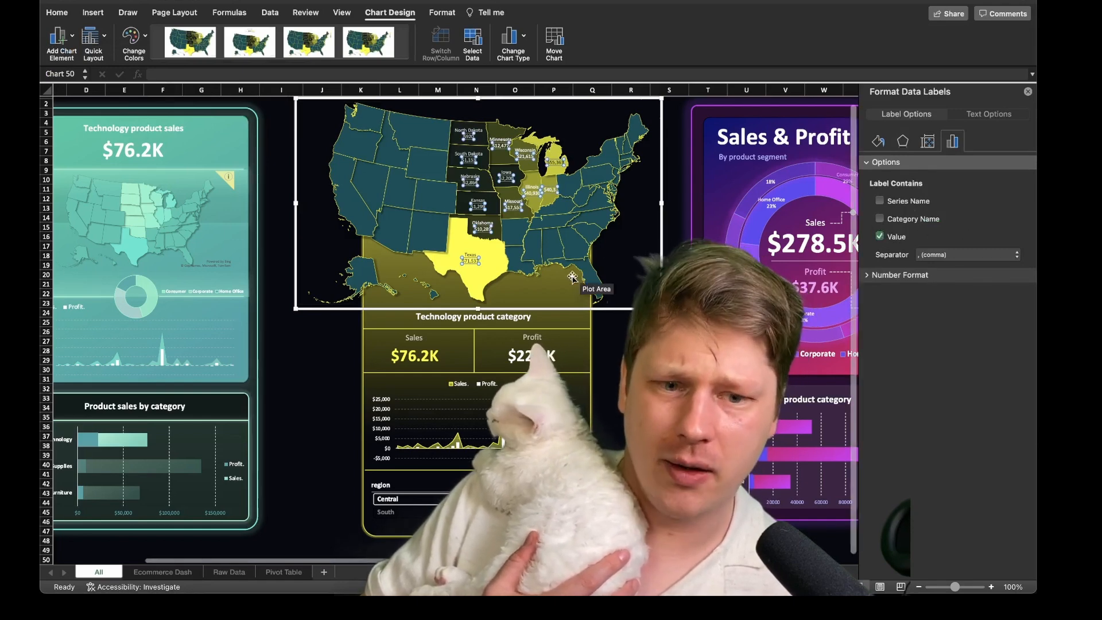
pyautogui.press('Delete')
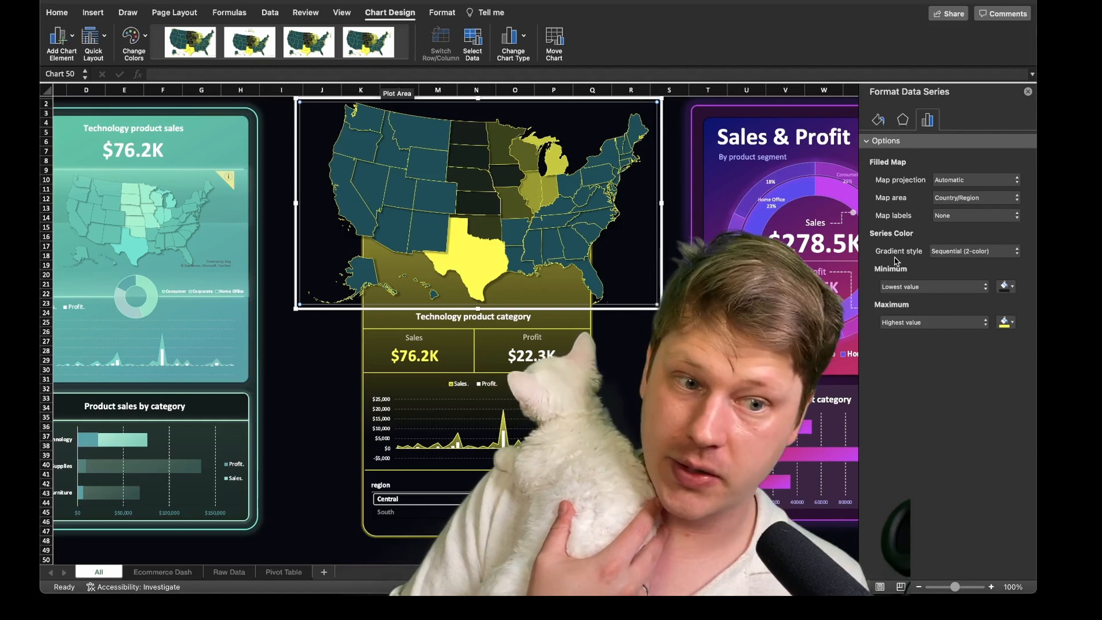
# - Try the Diverging (3-color) gradient style on the US map's series and return it to Sequential (2-color)
pyautogui.click(951, 254)
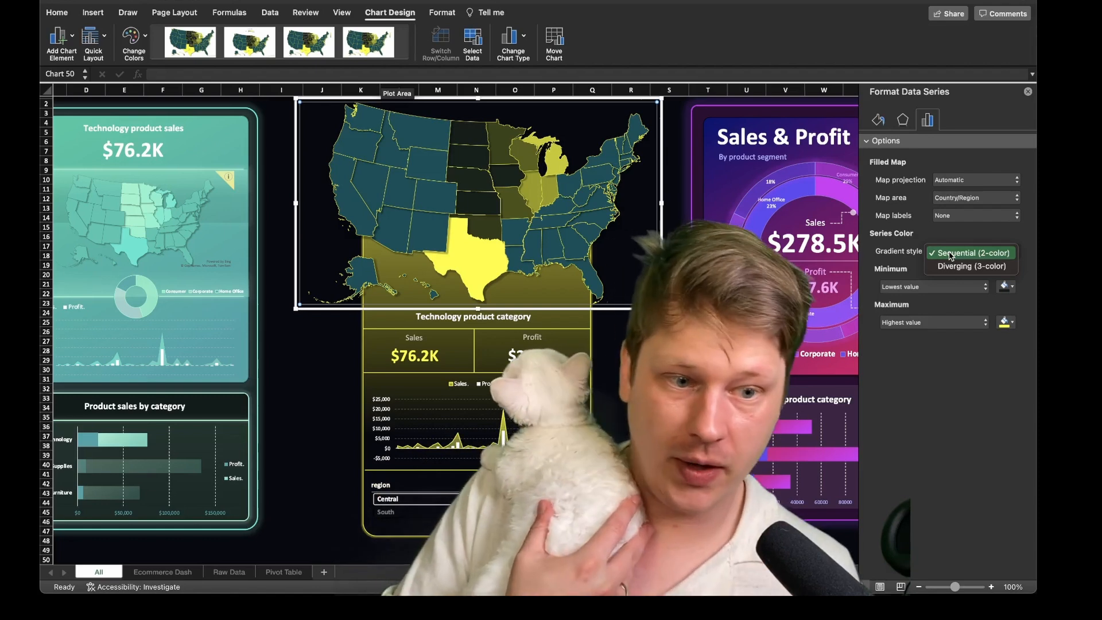
pyautogui.click(954, 267)
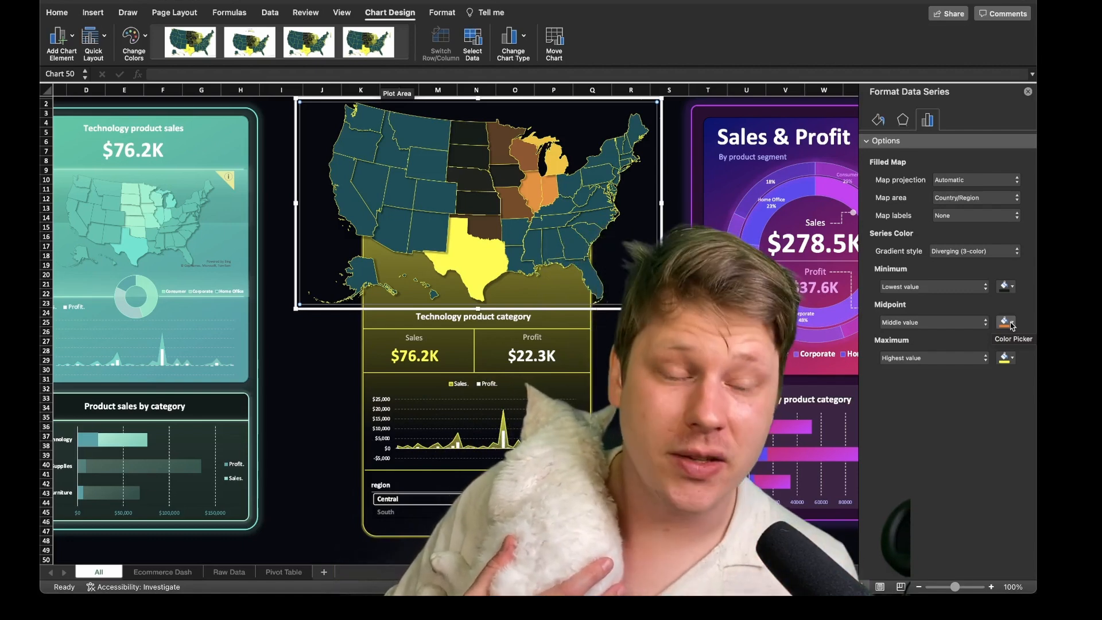
pyautogui.click(976, 251)
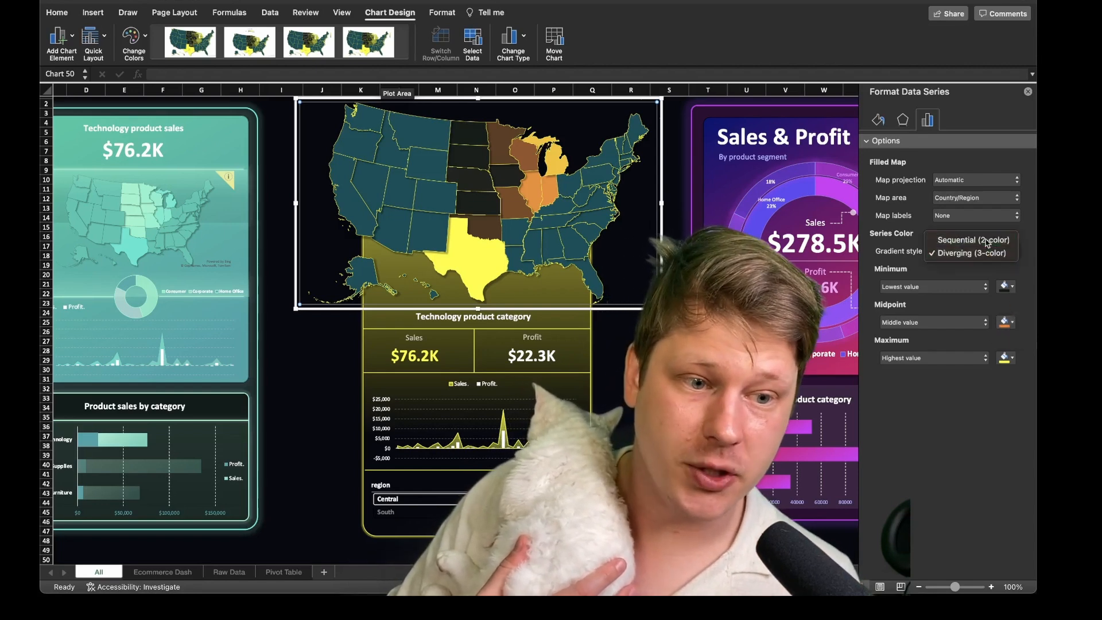
pyautogui.click(970, 242)
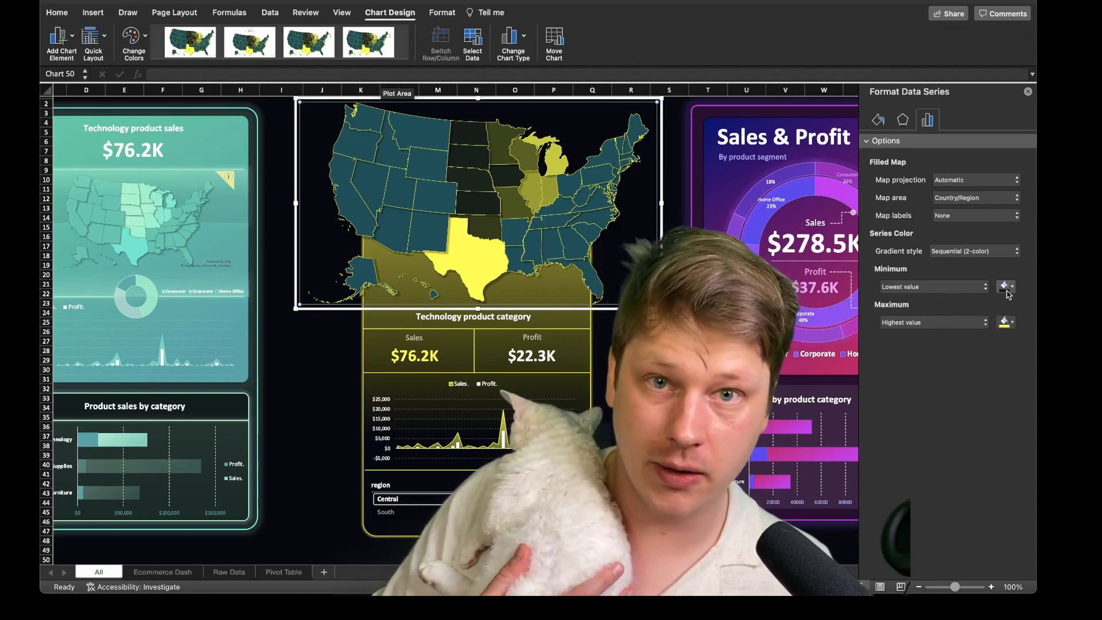
# - Try dark green as the US map's highest value color and change it to the standard yellow
pyautogui.click(1010, 322)
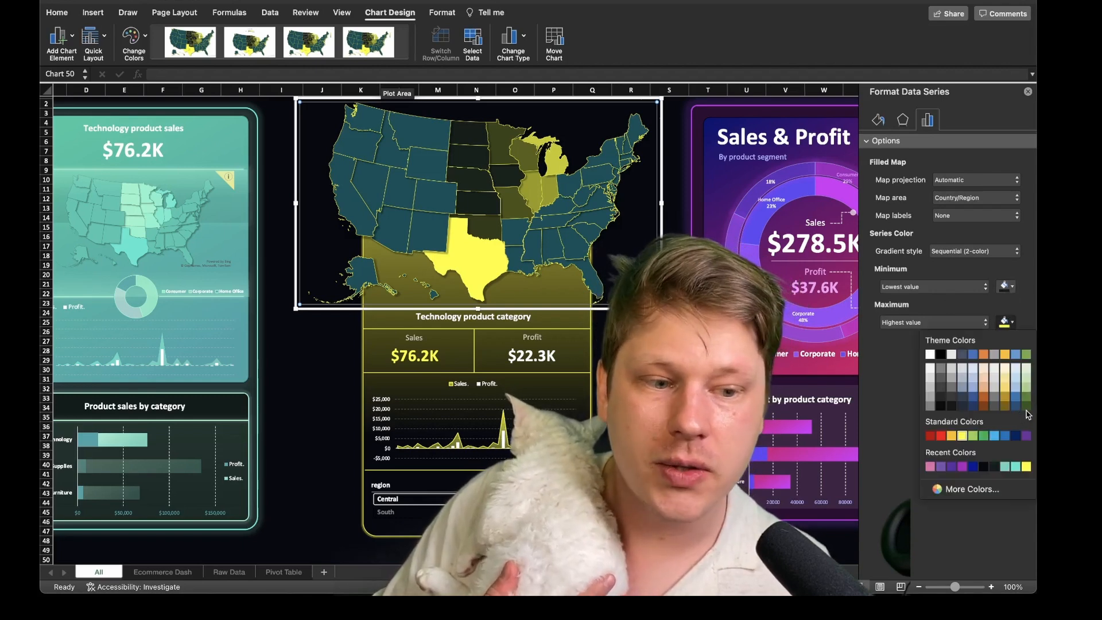
pyautogui.click(1026, 408)
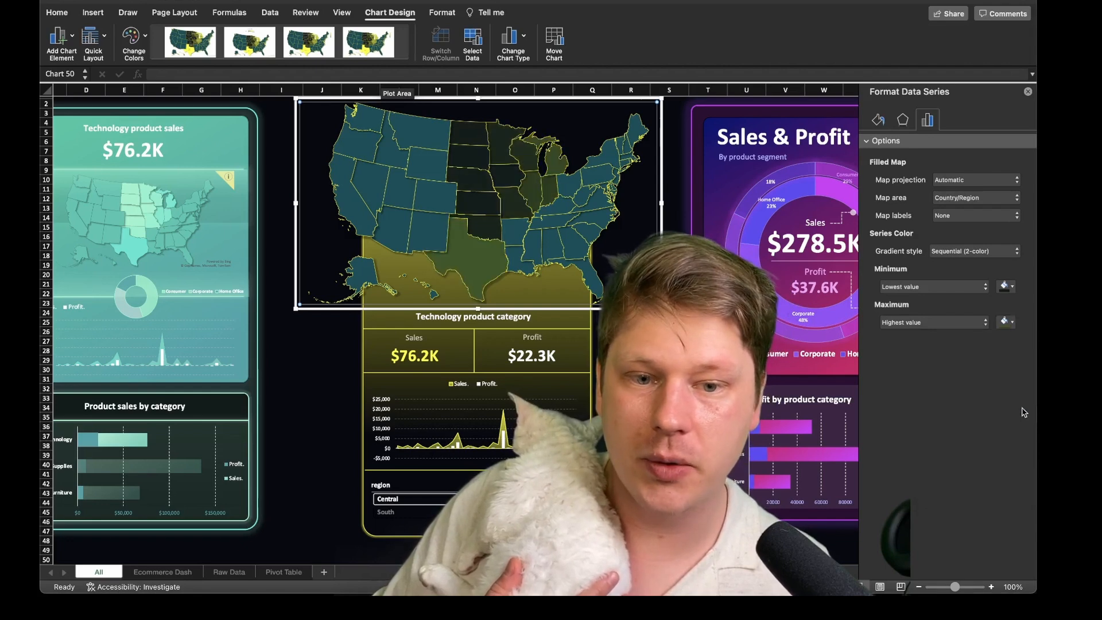
pyautogui.click(1010, 322)
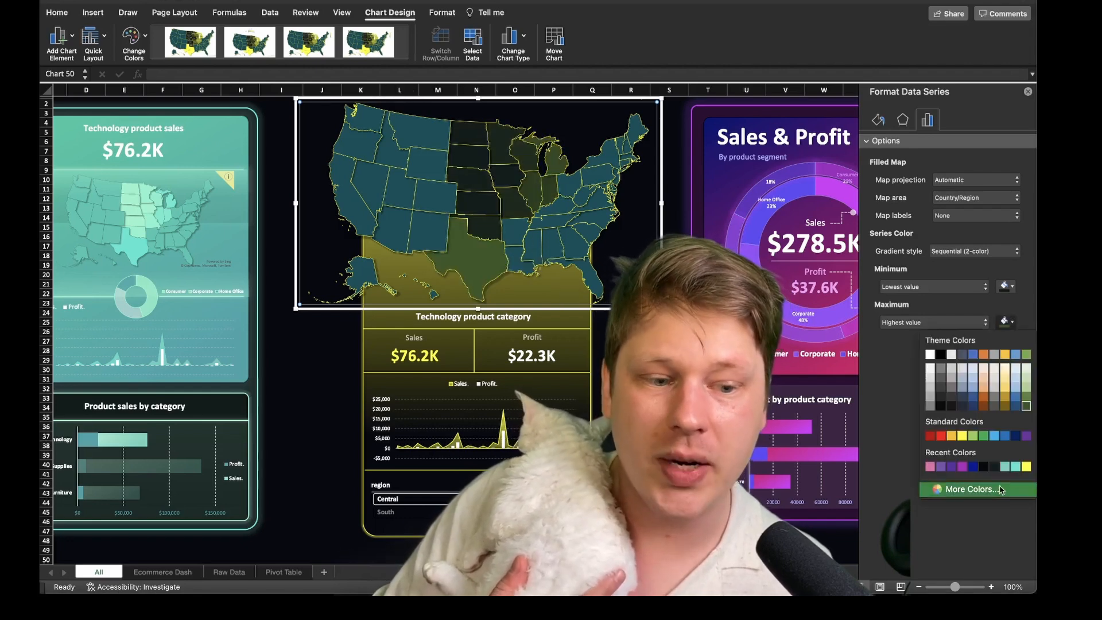
pyautogui.click(963, 436)
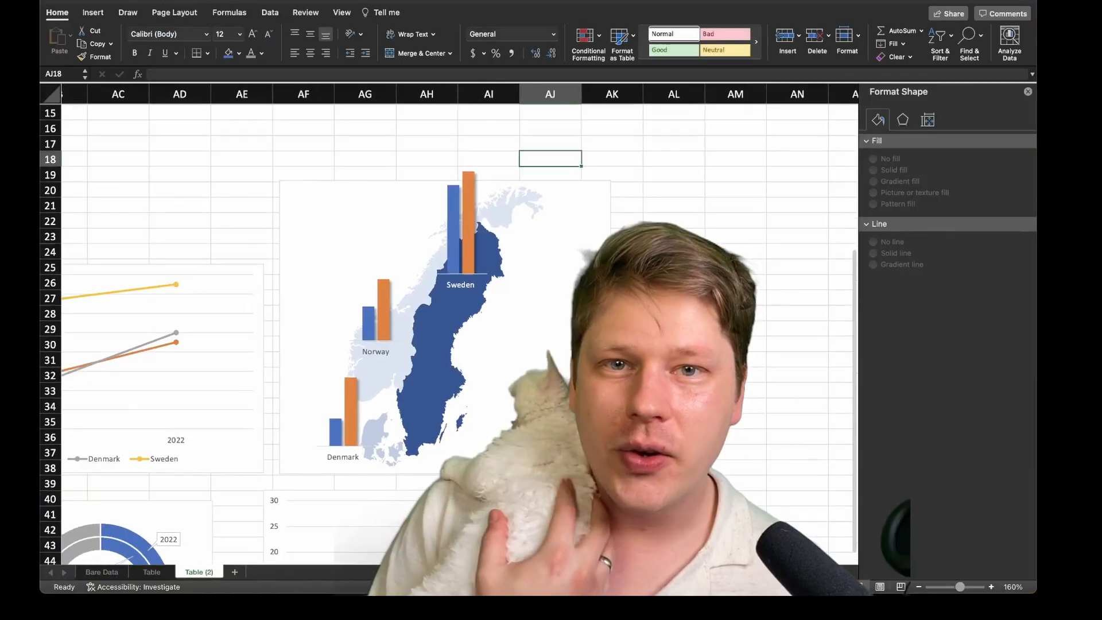
# - Inspect the Scandinavian map chart and nudge its overlaid Sweden column chart slightly up and to the right
pyautogui.scroll(-2, 573, 301)
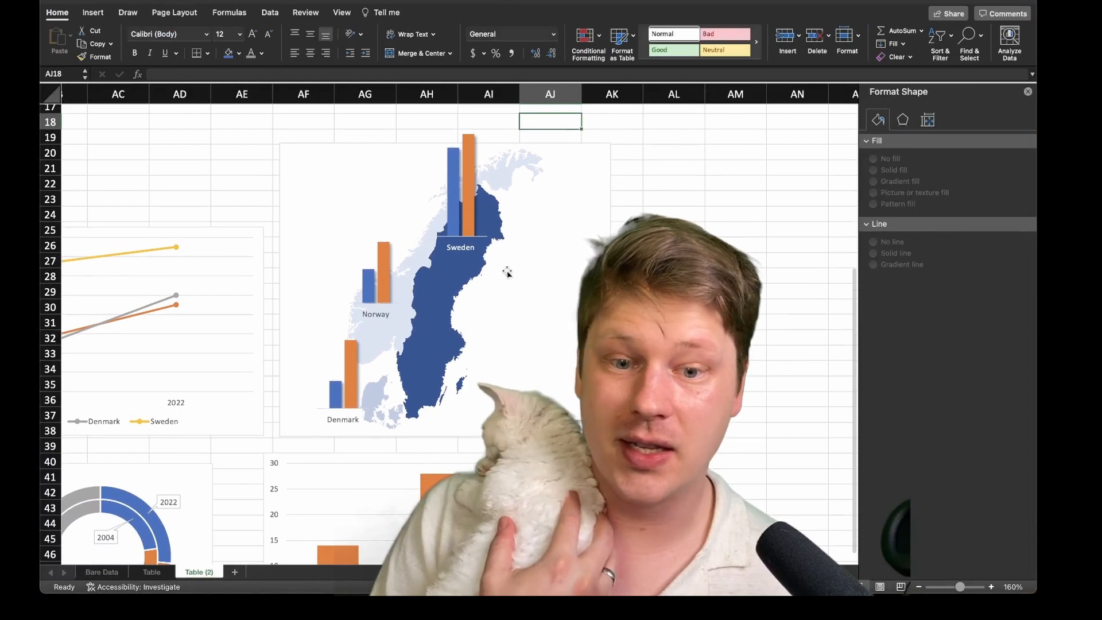
pyautogui.hscroll(-1, 507, 273)
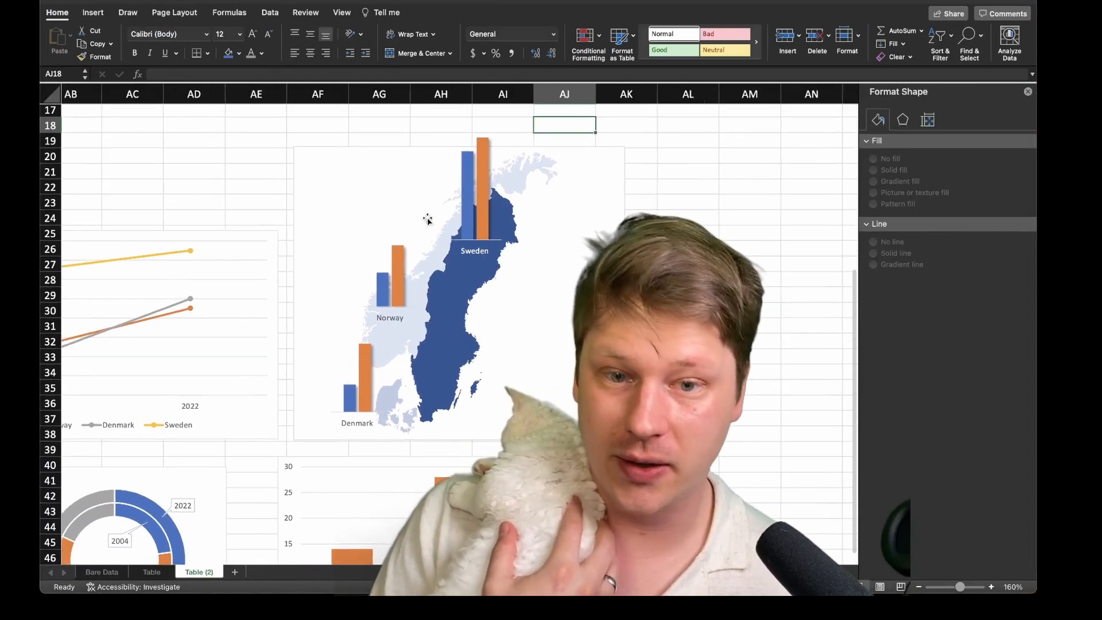
pyautogui.scroll(-2, 471, 259)
pyautogui.click(463, 326)
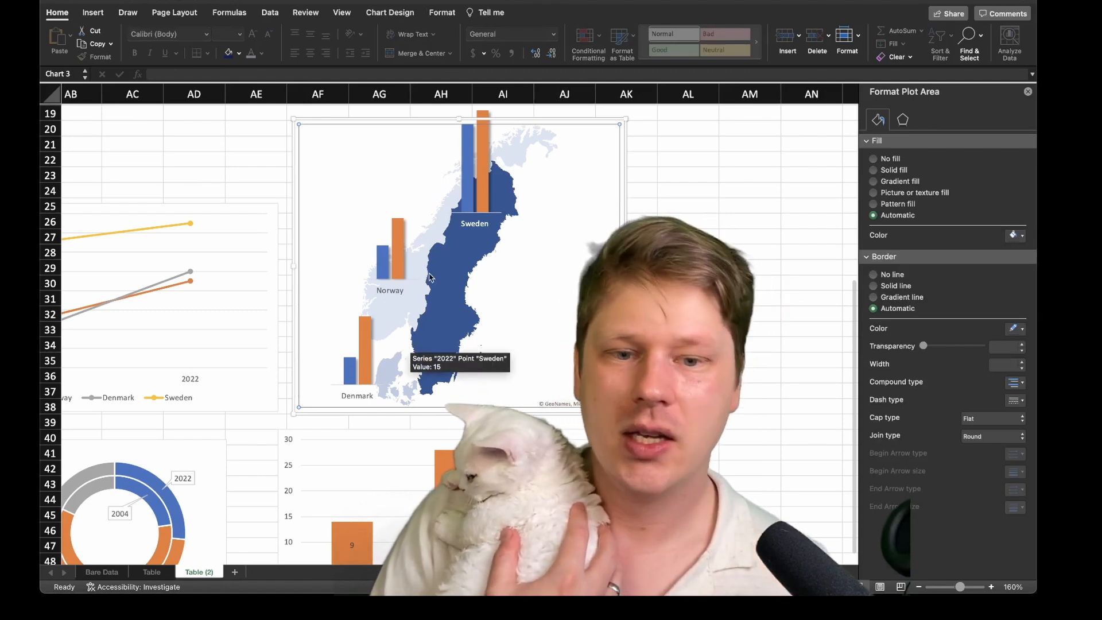
pyautogui.click(505, 210)
pyautogui.click(511, 240)
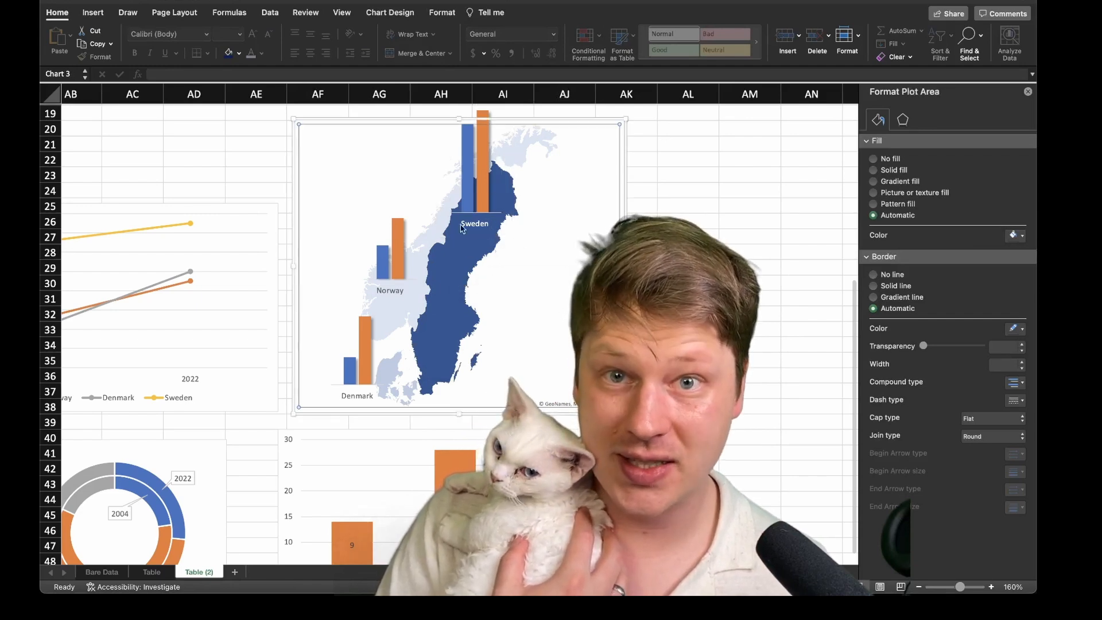
pyautogui.click(490, 215)
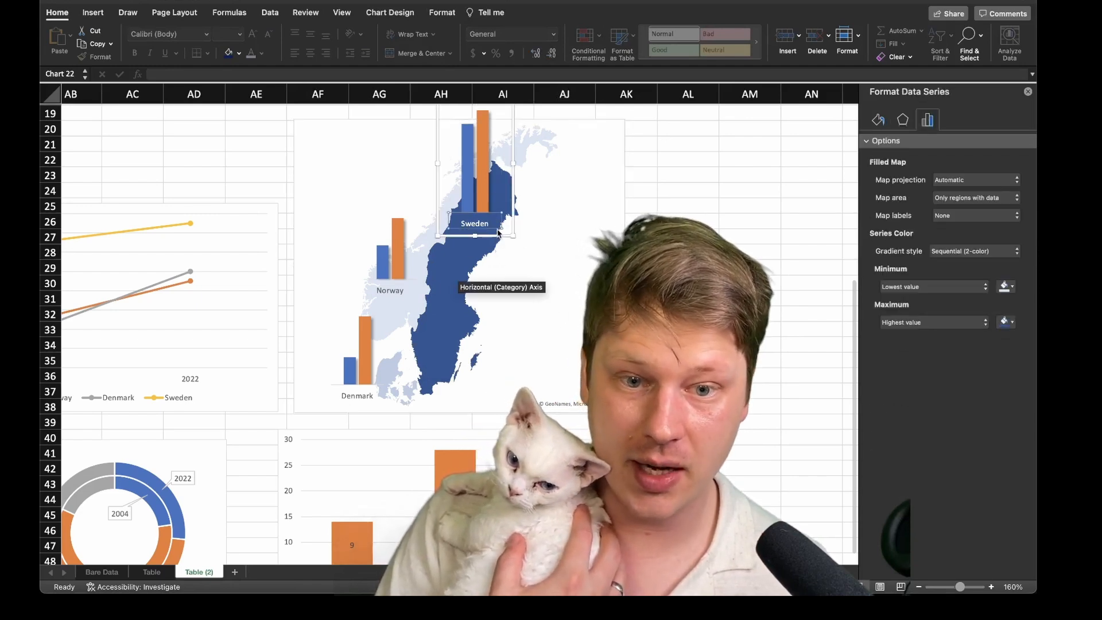
pyautogui.moveTo(488, 233); pyautogui.dragTo(495, 229)
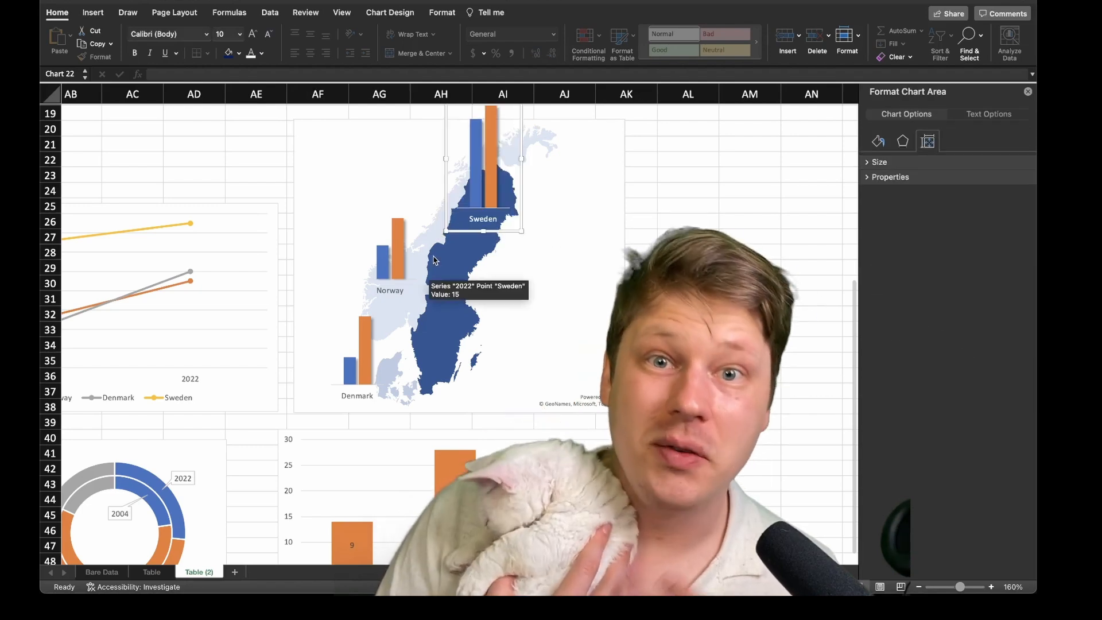
# - Inspect the separate Norway column chart and the map chart beneath it on the Scandinavian map
pyautogui.hscroll(-2, 433, 261)
pyautogui.hscroll(1, 433, 262)
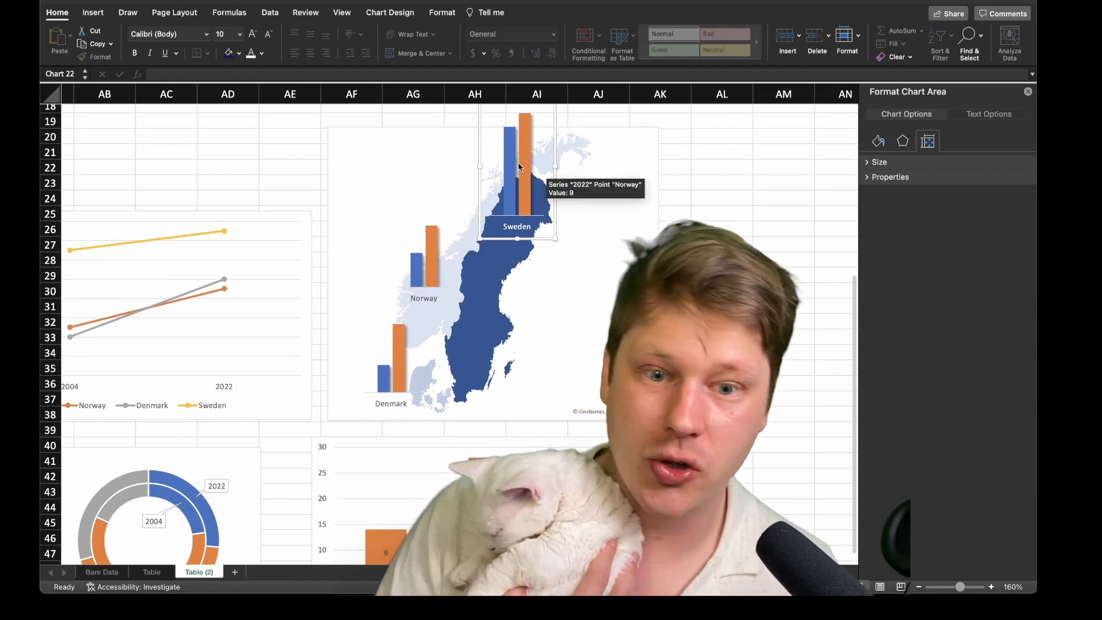
pyautogui.click(417, 270)
pyautogui.click(537, 195)
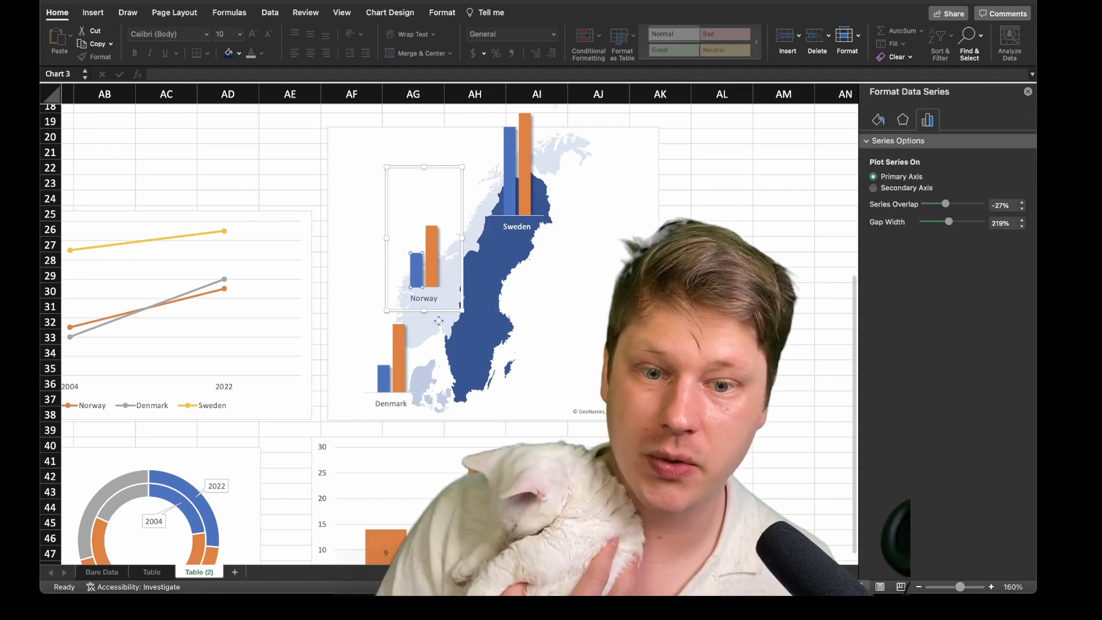
pyautogui.click(406, 342)
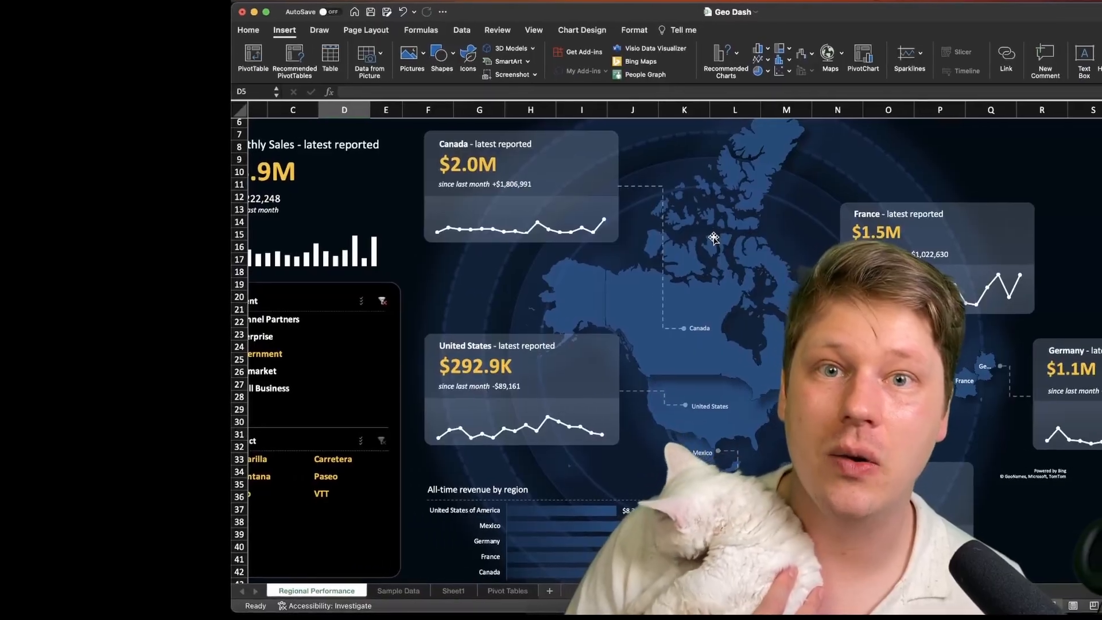
# - Look over the map and the country sales cards on the Regional Performance sheet of the Geo Dash workbook
pyautogui.hscroll(-2, 714, 238)
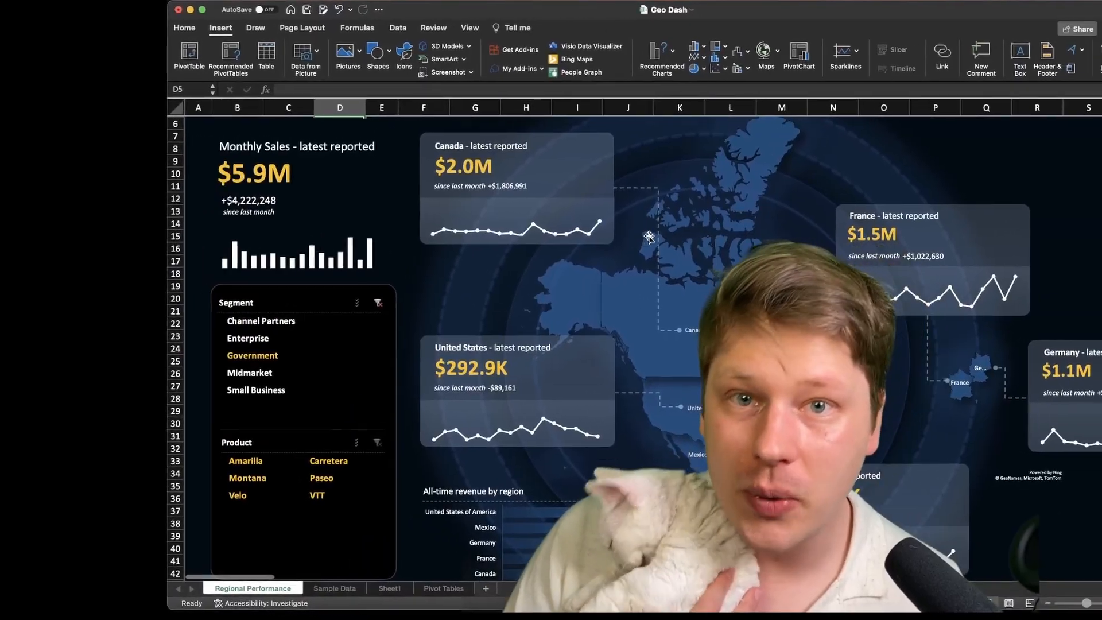
pyautogui.scroll(-3, 714, 238)
pyautogui.scroll(3, 487, 258)
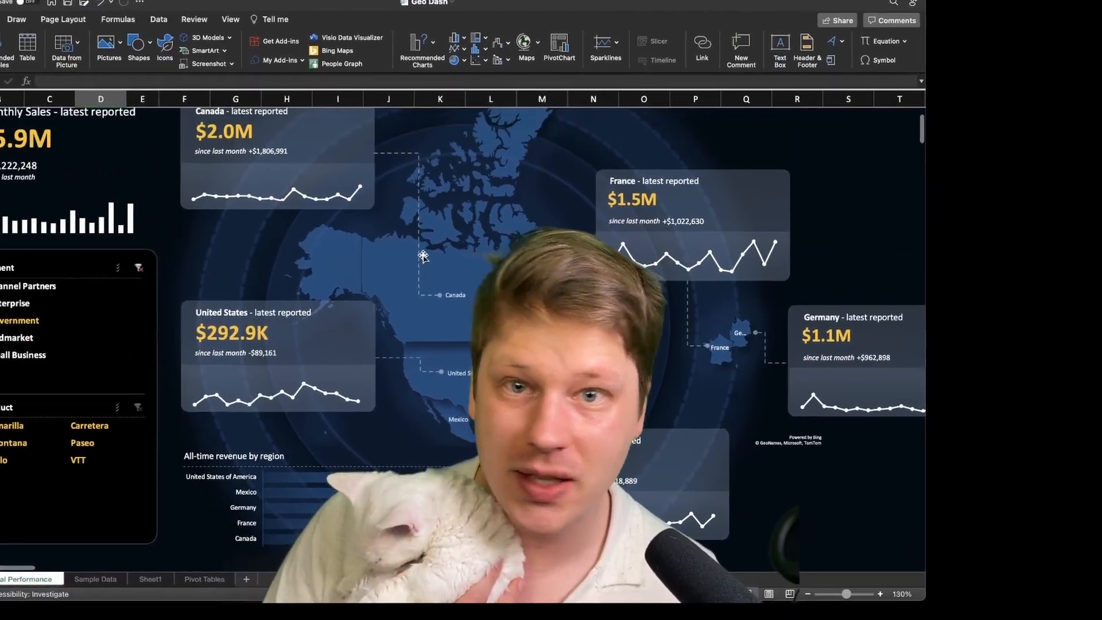